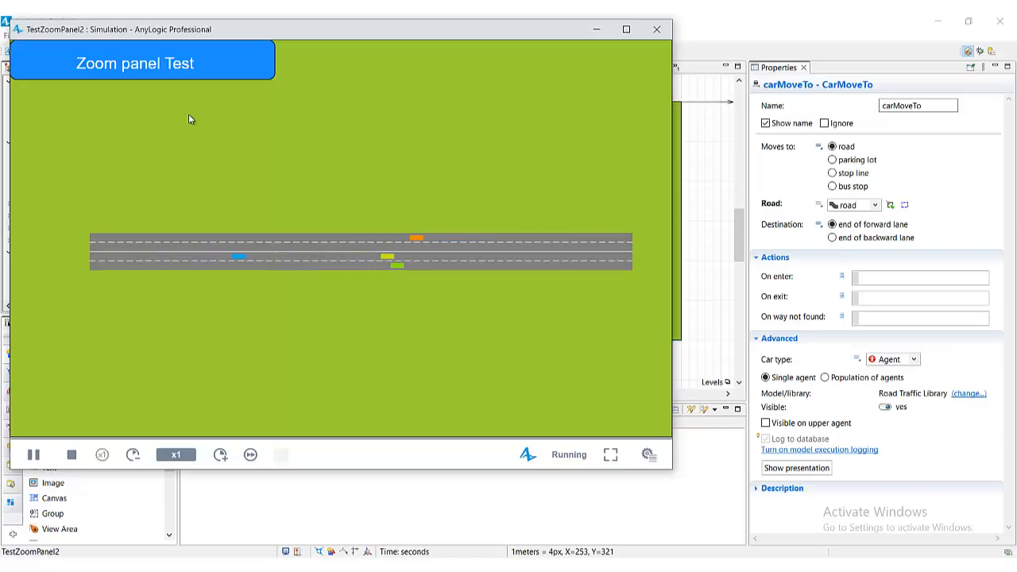
Close the running simulation and display the BSPanels library's elements for the model
{"action": "left_click", "coordinate": [661, 33]}
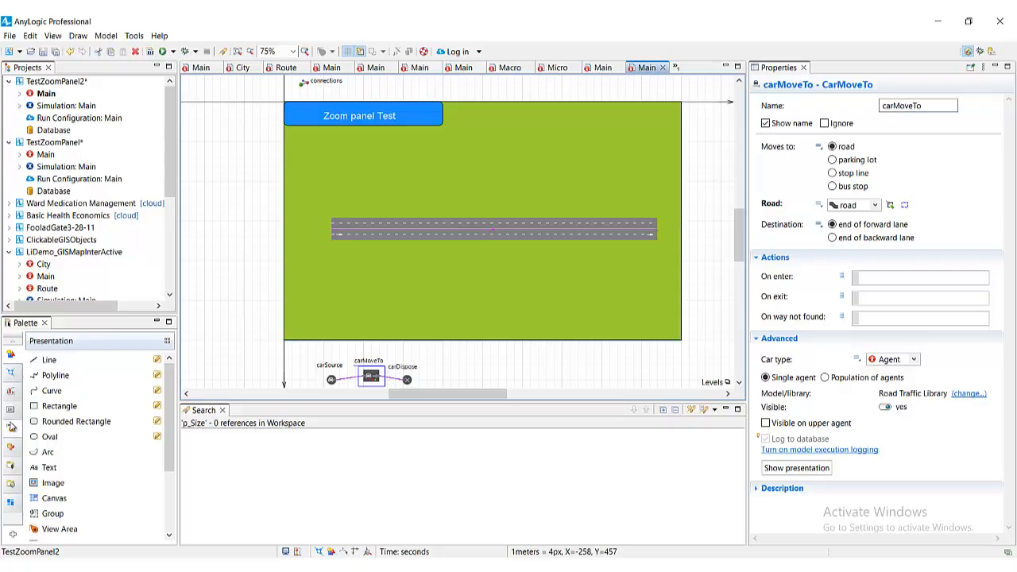
{"action": "mouse_move", "coordinate": [15, 375]}
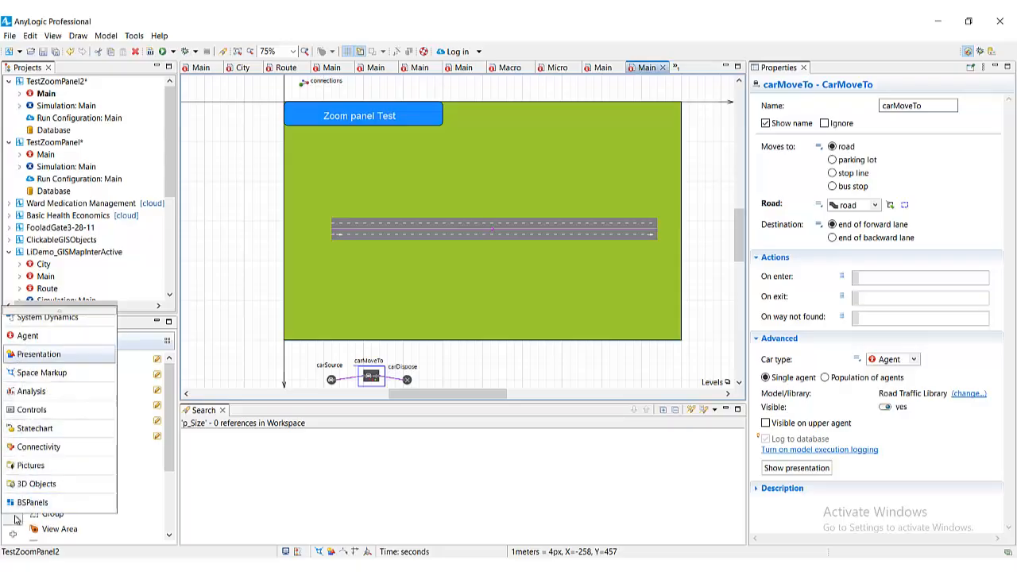
{"action": "left_click", "coordinate": [13, 343]}
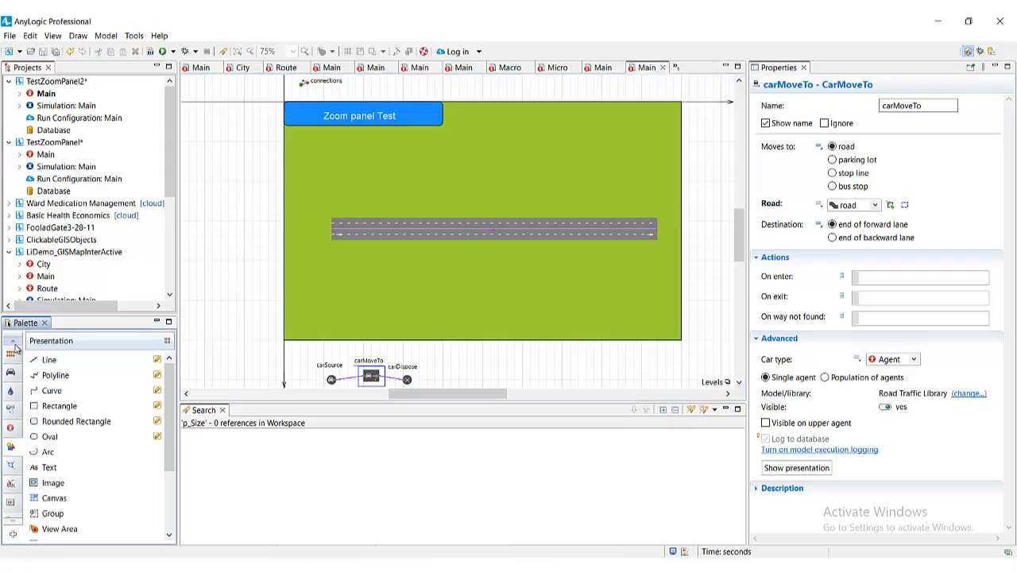
{"action": "left_click", "coordinate": [13, 523]}
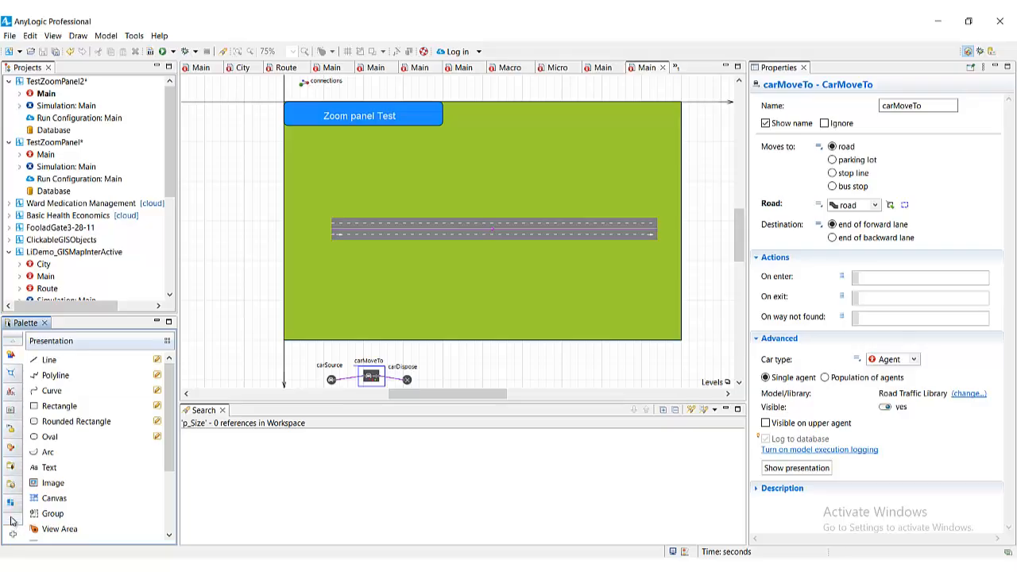
{"action": "left_click", "coordinate": [11, 505]}
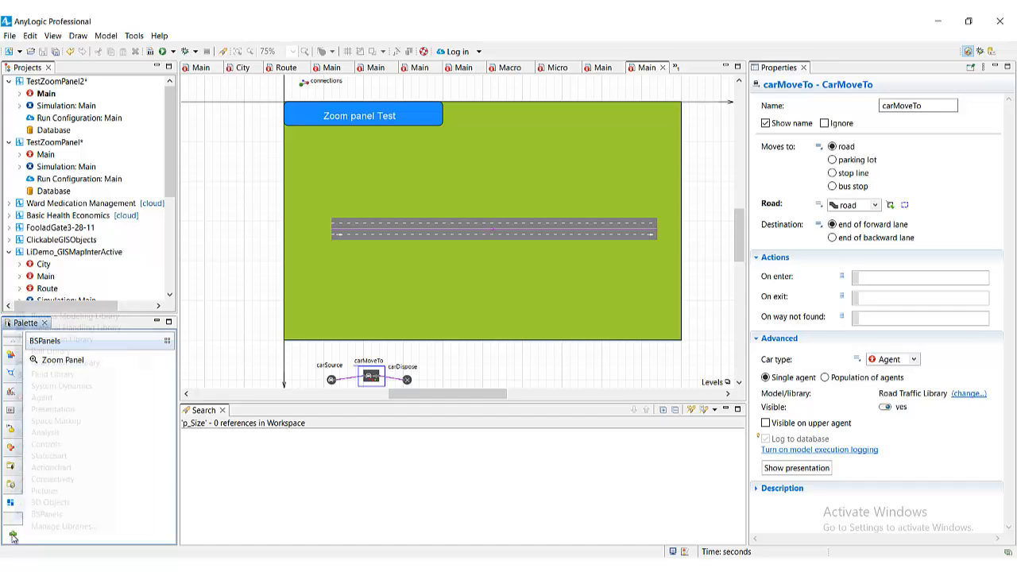
Inspect the BSPanels entry in the list of installed libraries, leaving the list unmodified
{"action": "left_click", "coordinate": [13, 536]}
{"action": "left_click", "coordinate": [48, 526]}
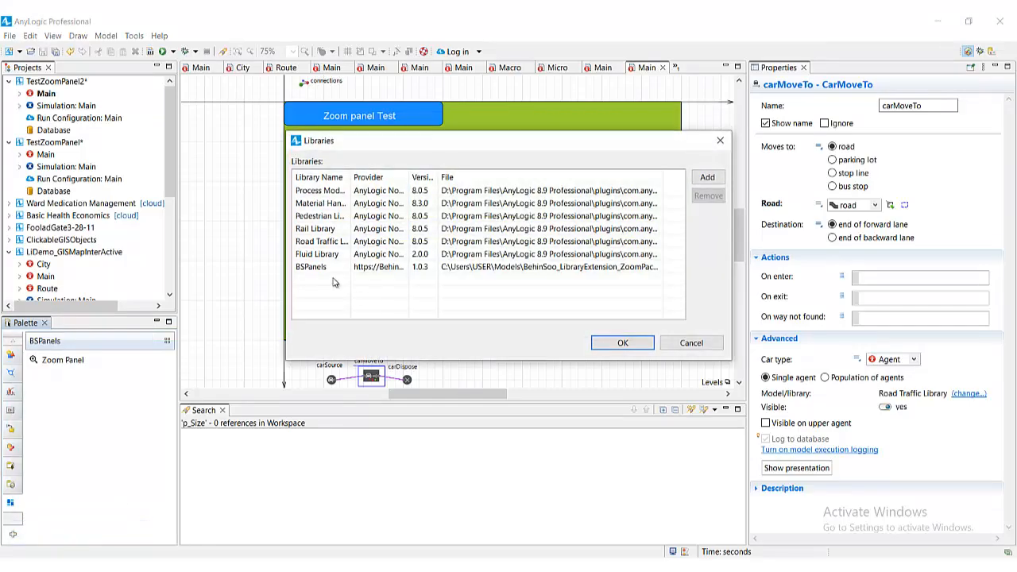
{"action": "left_click", "coordinate": [322, 268]}
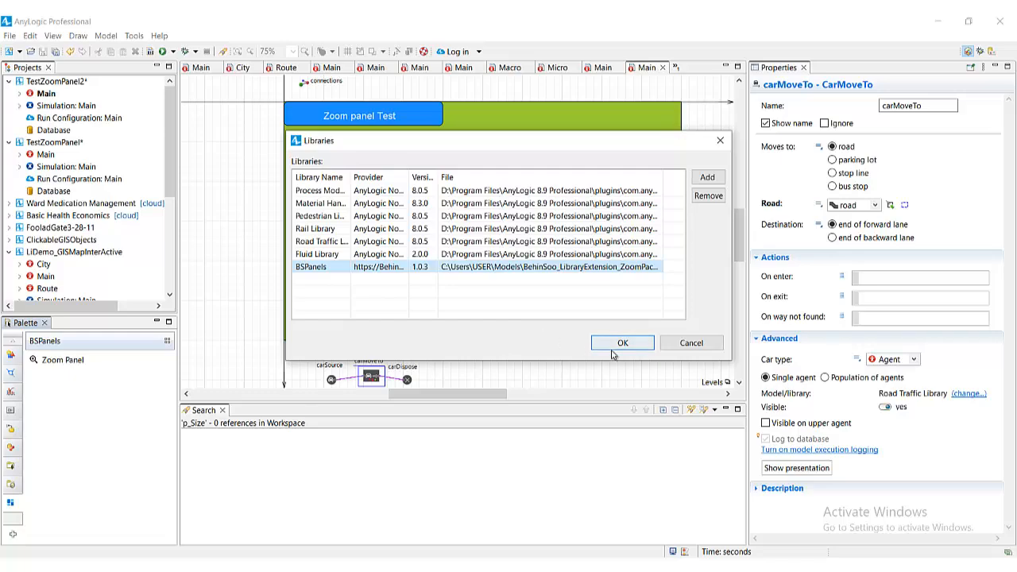
{"action": "left_click", "coordinate": [683, 342]}
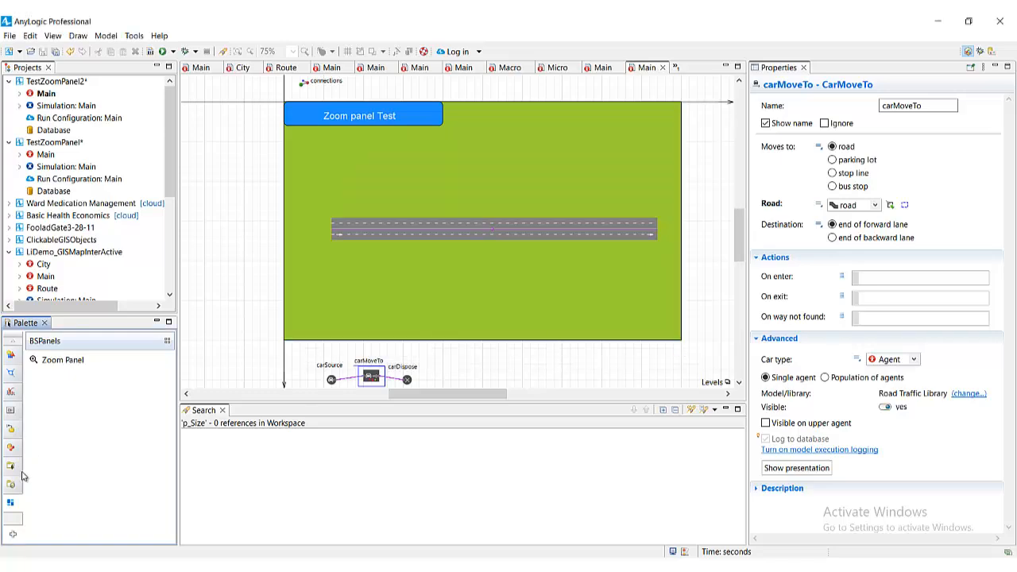
Add a Zoom Panel outside the model frame in Main and move its presentation directly below the title banner
{"action": "left_click_drag", "start_coordinate": [64, 359], "coordinate": [213, 152]}
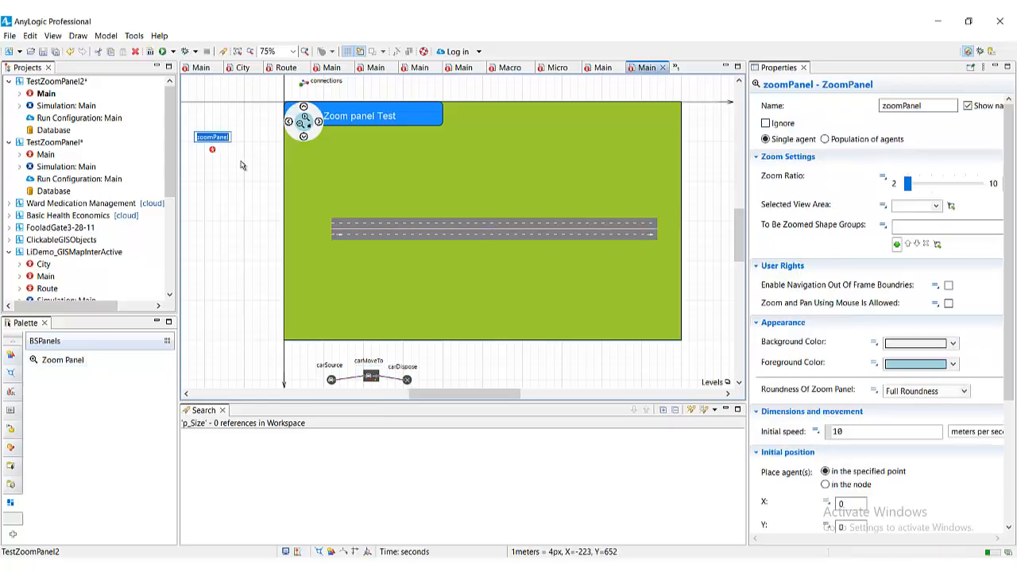
{"action": "left_click", "coordinate": [305, 134]}
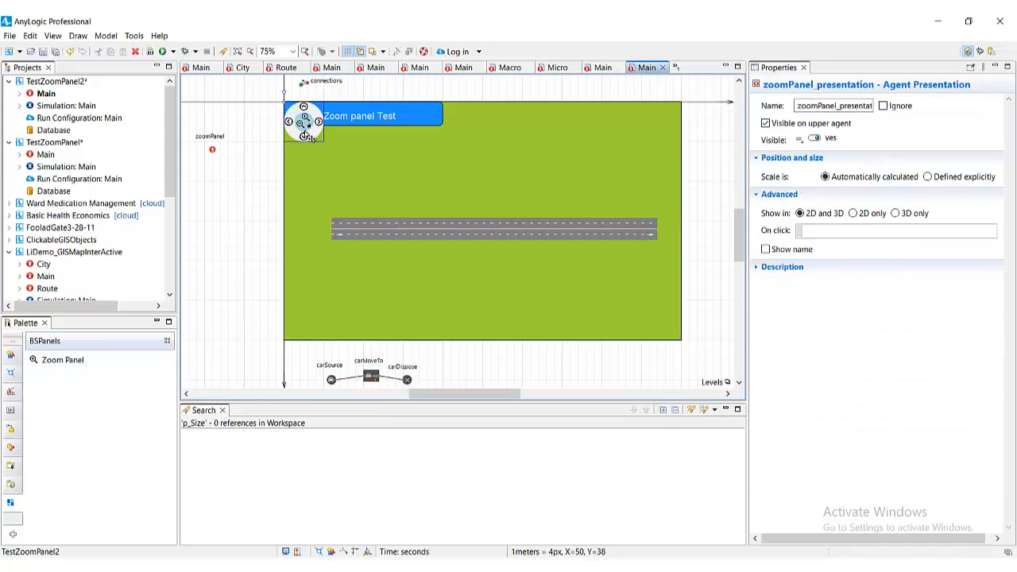
{"action": "left_click_drag", "start_coordinate": [307, 136], "coordinate": [307, 141]}
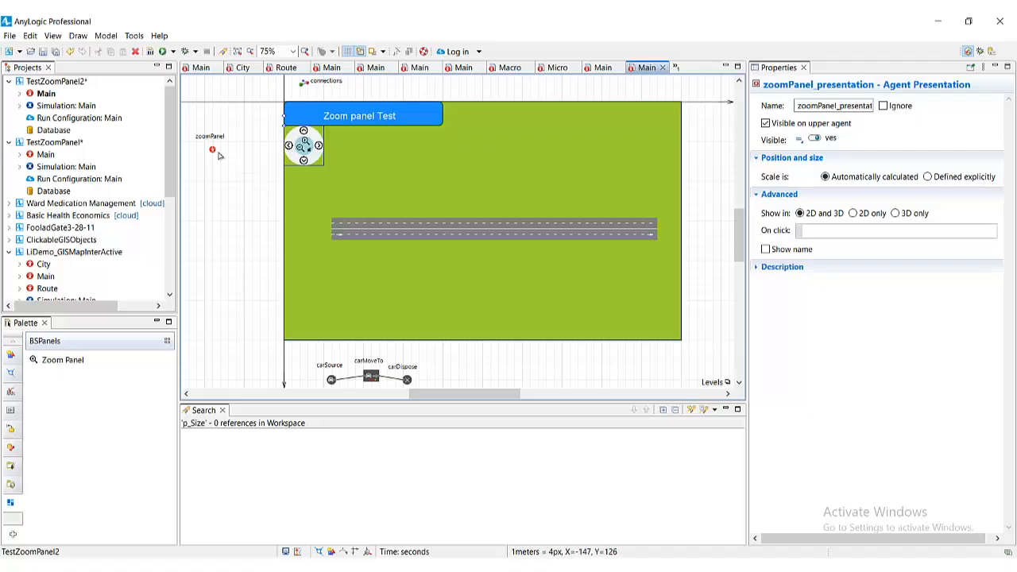
Show the zoomPanel agent's properties at full width and examine its Zoom Ratio setting
{"action": "left_click", "coordinate": [213, 151]}
{"action": "left_click", "coordinate": [213, 152]}
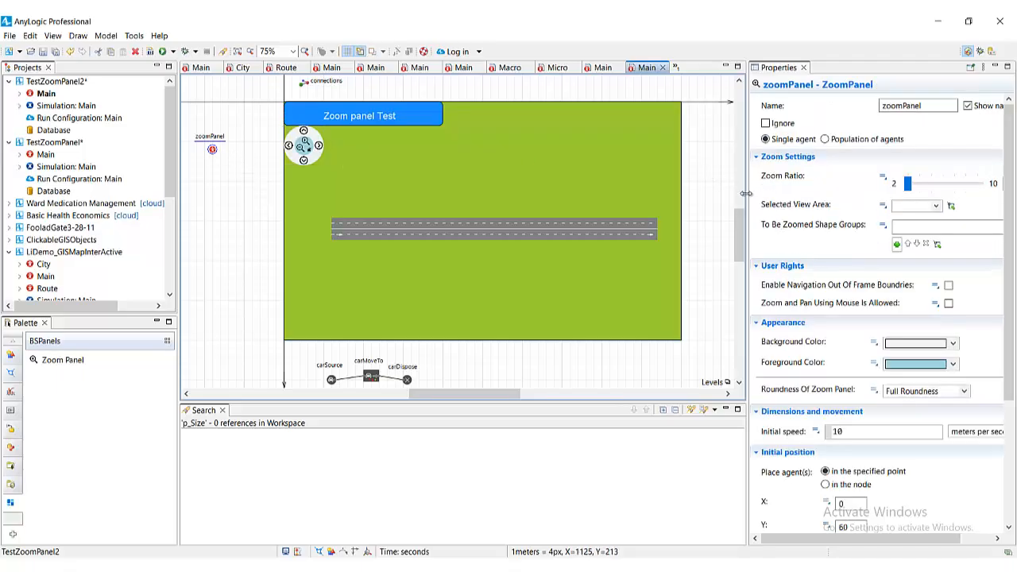
{"action": "left_click_drag", "start_coordinate": [749, 193], "coordinate": [636, 194]}
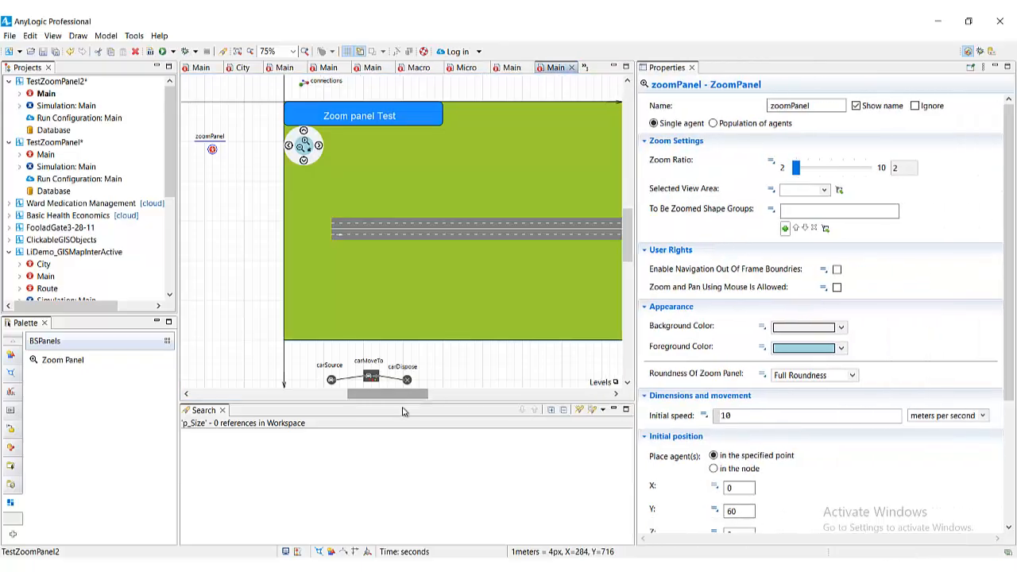
{"action": "left_click_drag", "start_coordinate": [397, 401], "coordinate": [369, 400]}
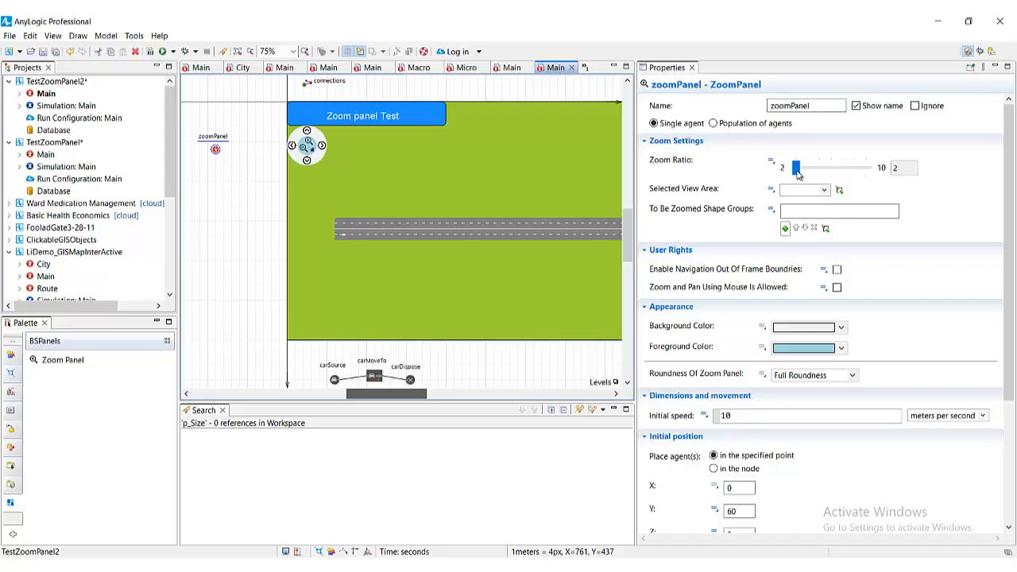
{"action": "mouse_move", "coordinate": [692, 165]}
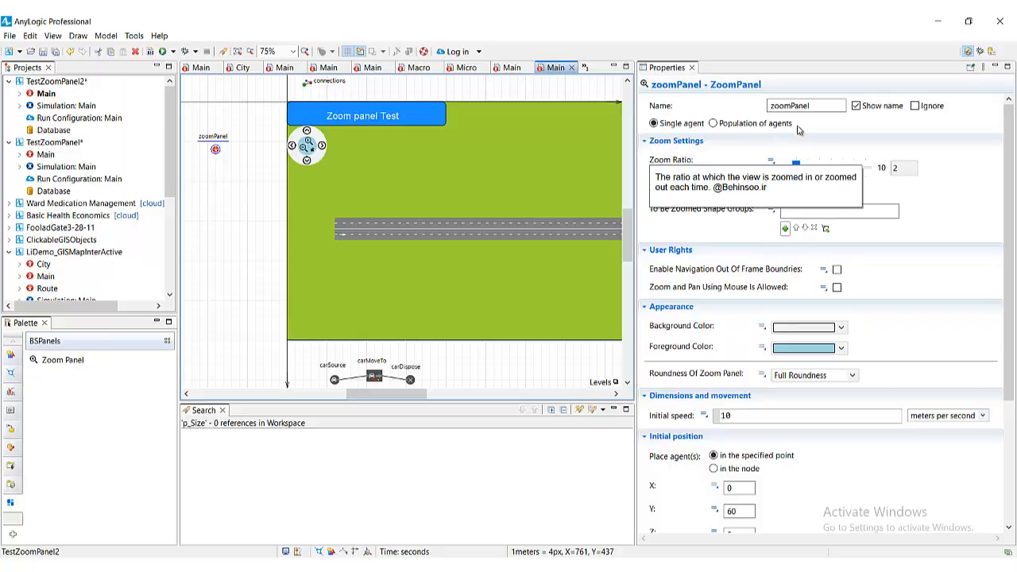
{"action": "mouse_move", "coordinate": [796, 168]}
{"action": "left_mouse_down"}
{"action": "mouse_move", "coordinate": [810, 173]}
{"action": "mouse_move", "coordinate": [797, 173]}
{"action": "left_mouse_up"}
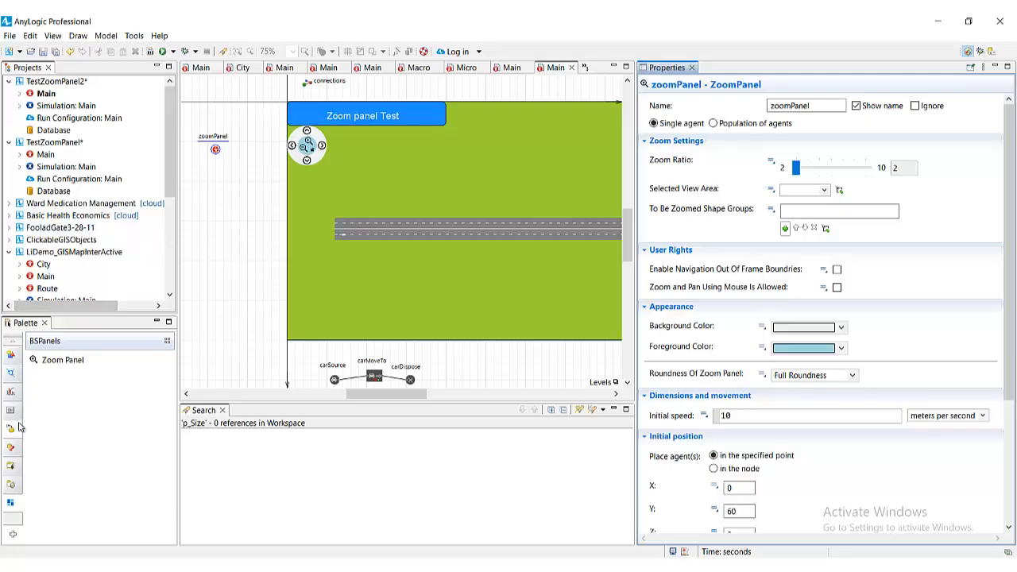
Place a view area at the origin of Main and assign viewArea as the zoom panel's selected view area
{"action": "left_click", "coordinate": [13, 359]}
{"action": "left_click_drag", "start_coordinate": [60, 526], "coordinate": [289, 102]}
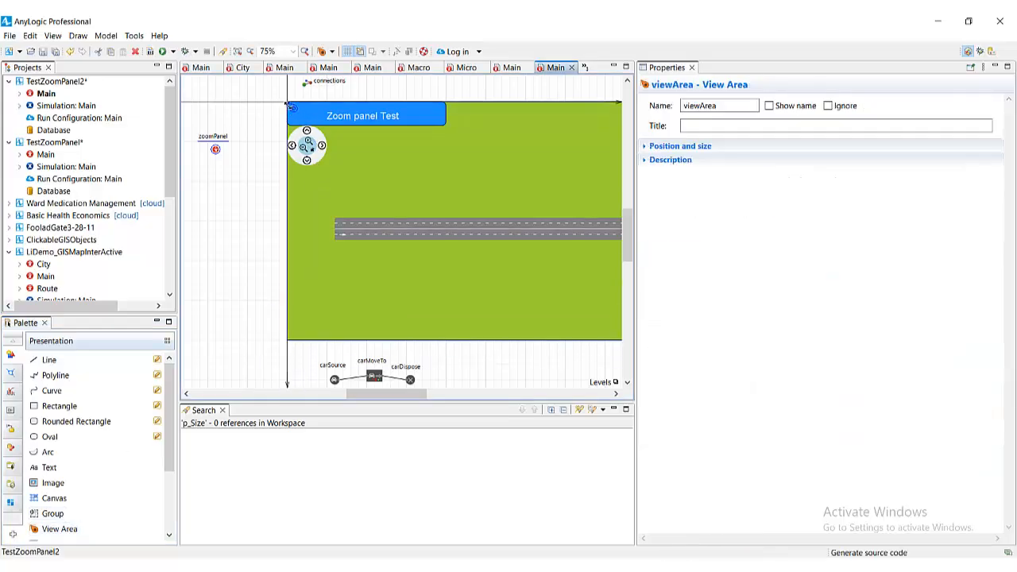
{"action": "left_click", "coordinate": [245, 236]}
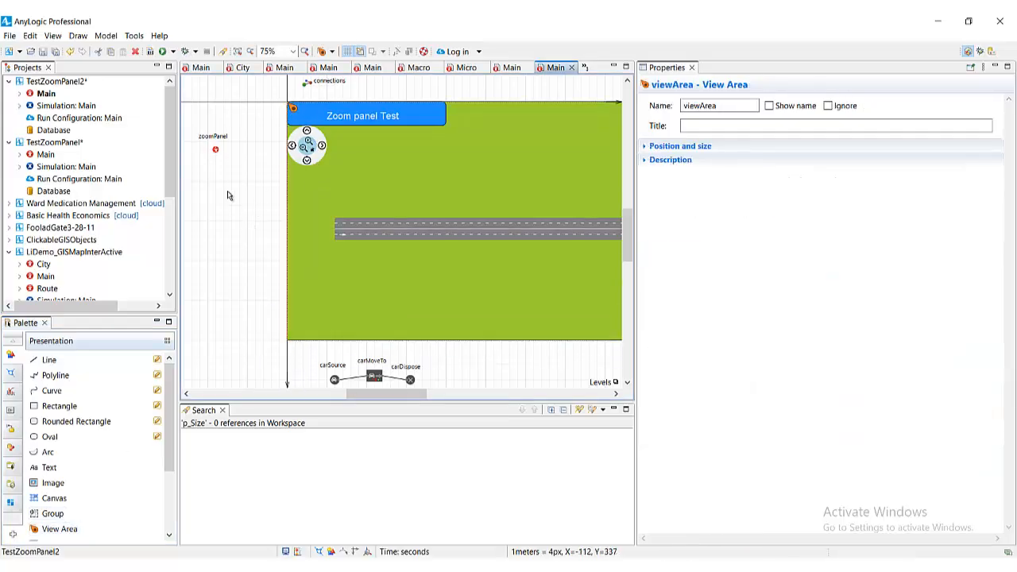
{"action": "left_click", "coordinate": [214, 150]}
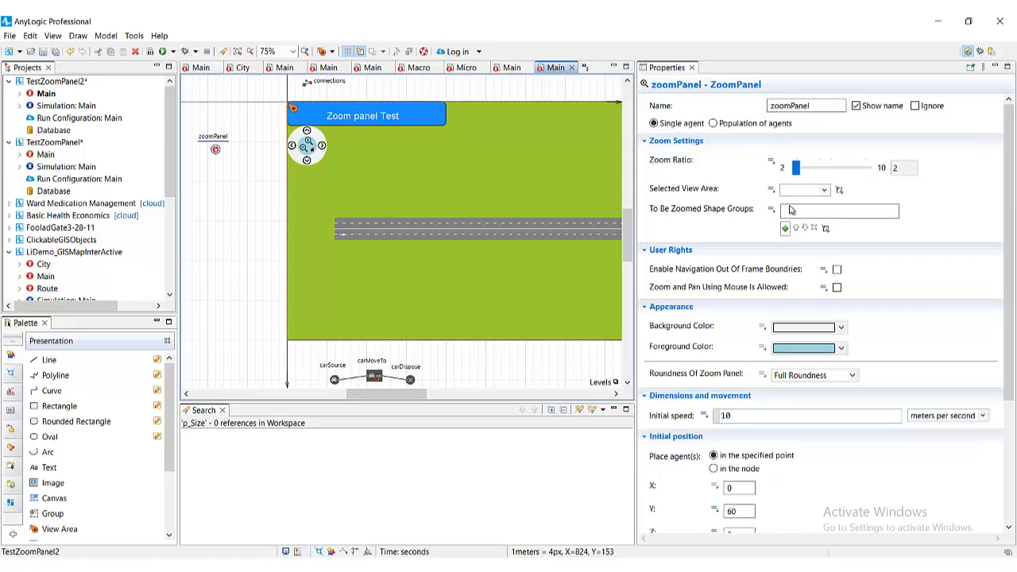
{"action": "left_click", "coordinate": [823, 194]}
{"action": "left_click", "coordinate": [820, 207]}
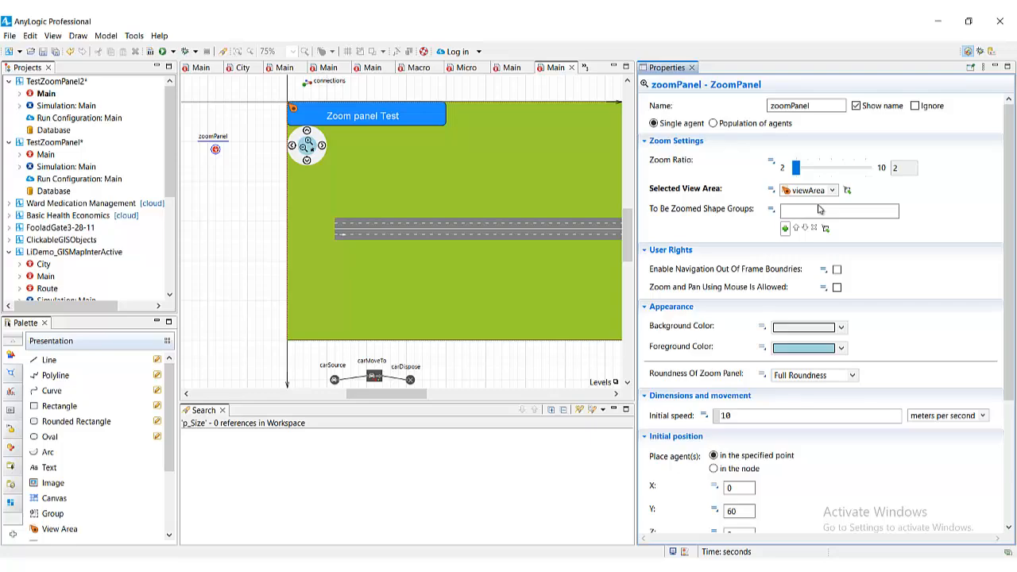
Add the title banner's group, named group, to the zoom panel's list of zoomed shape groups
{"action": "left_click", "coordinate": [352, 117]}
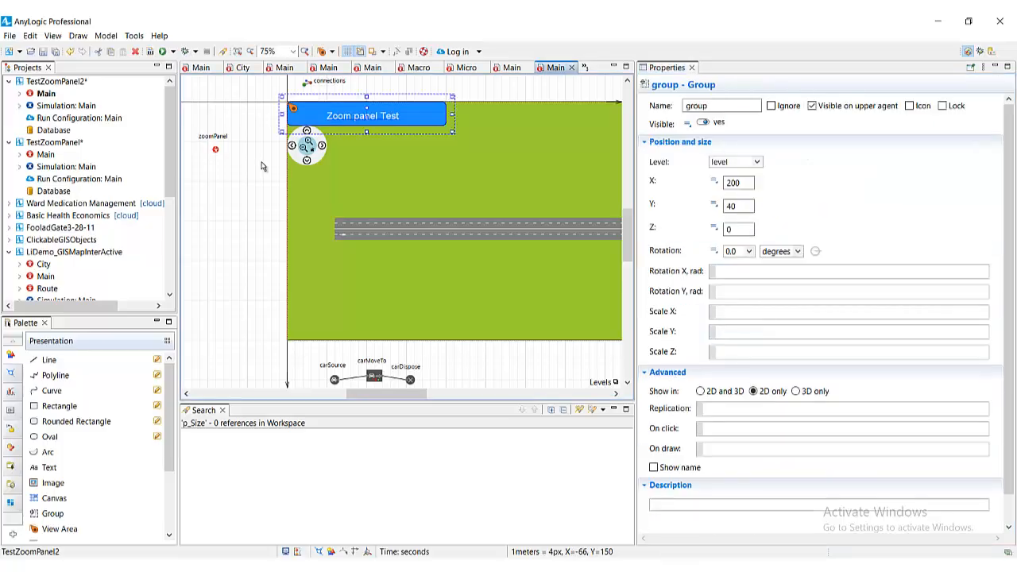
{"action": "left_click", "coordinate": [262, 166]}
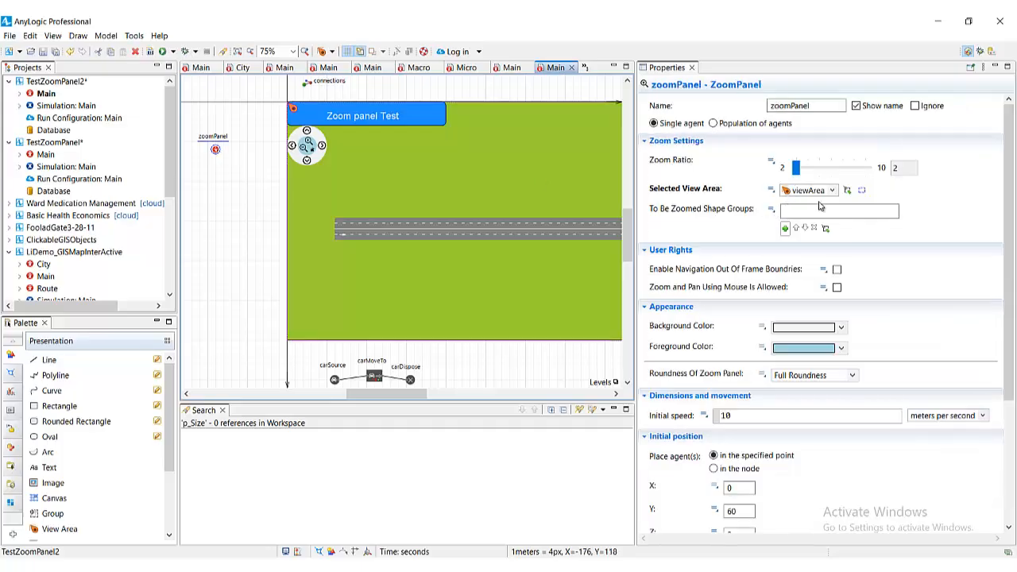
{"action": "left_click", "coordinate": [787, 228]}
{"action": "left_click", "coordinate": [804, 244]}
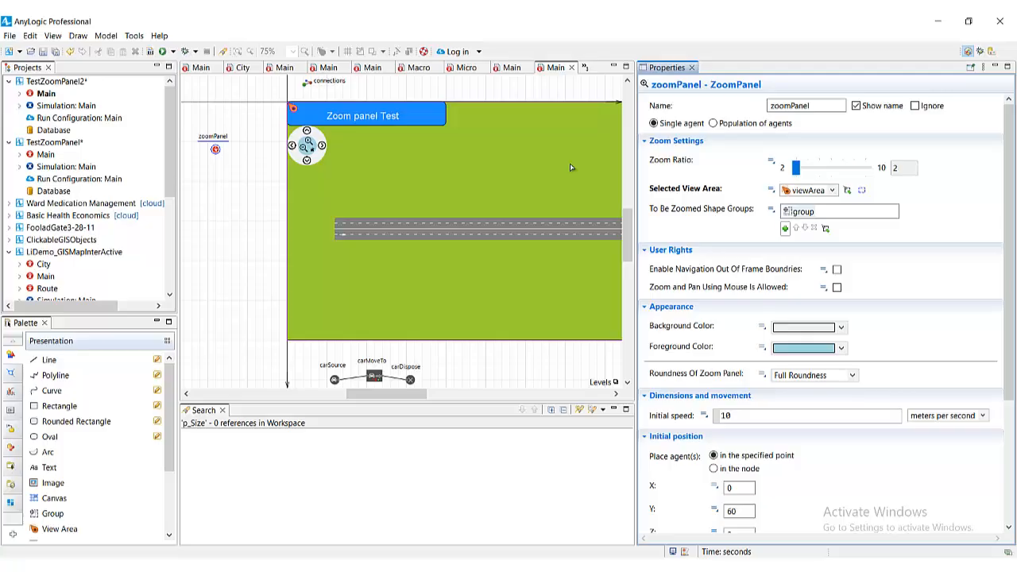
Create a group from the zoom panel's presentation and name it groupZoom
{"action": "left_click", "coordinate": [312, 149]}
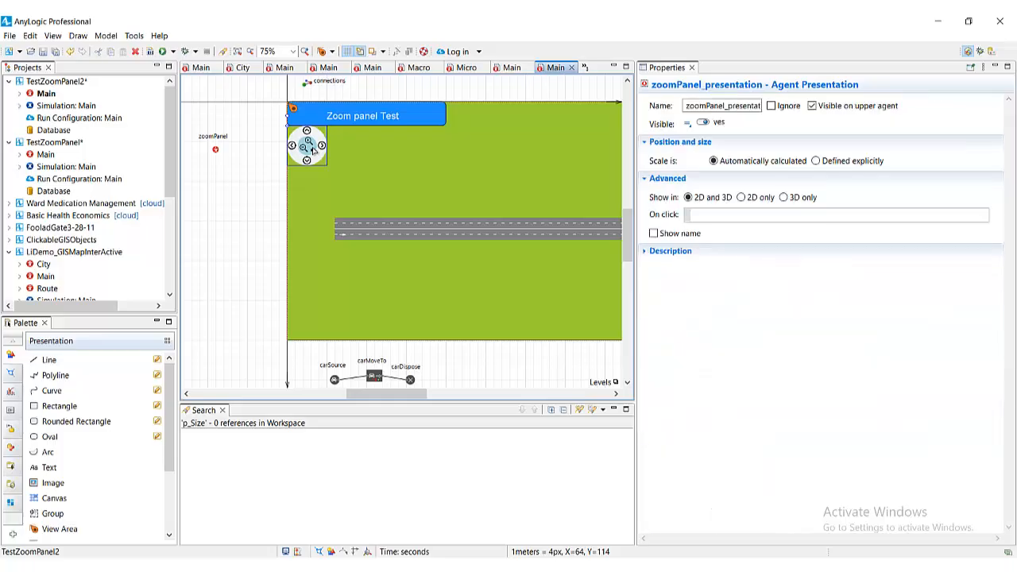
{"action": "right_click", "coordinate": [313, 151]}
{"action": "mouse_move", "coordinate": [397, 223]}
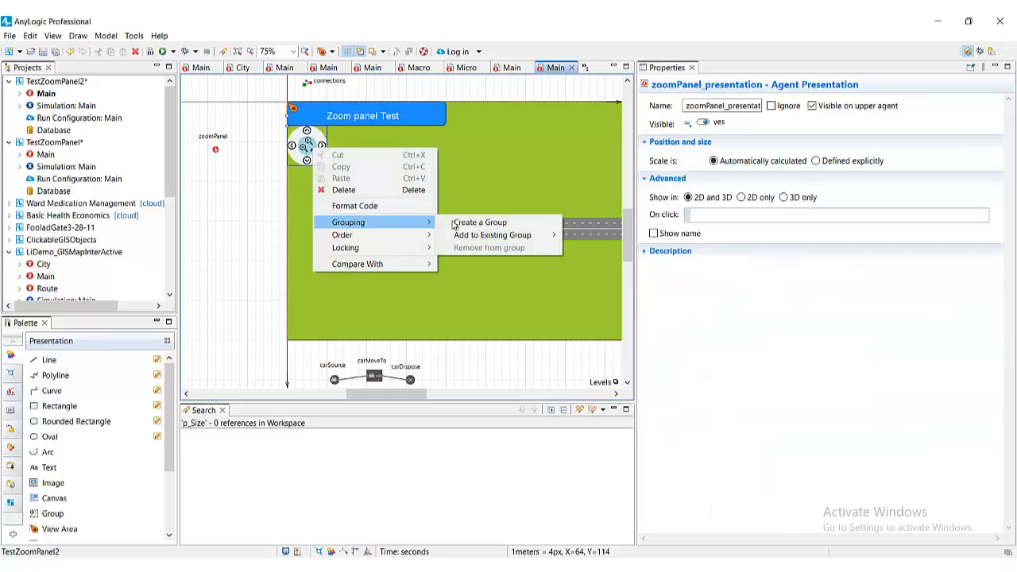
{"action": "left_click", "coordinate": [459, 226]}
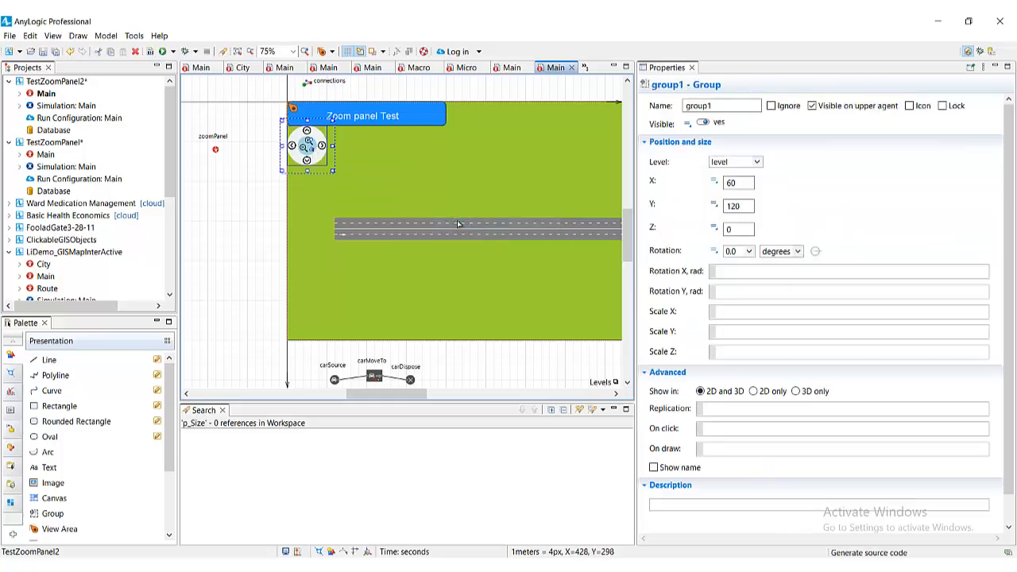
{"action": "left_click", "coordinate": [713, 108]}
{"action": "left_click_drag", "start_coordinate": [714, 108], "coordinate": [709, 107]}
{"action": "type", "text": "Zoom"}
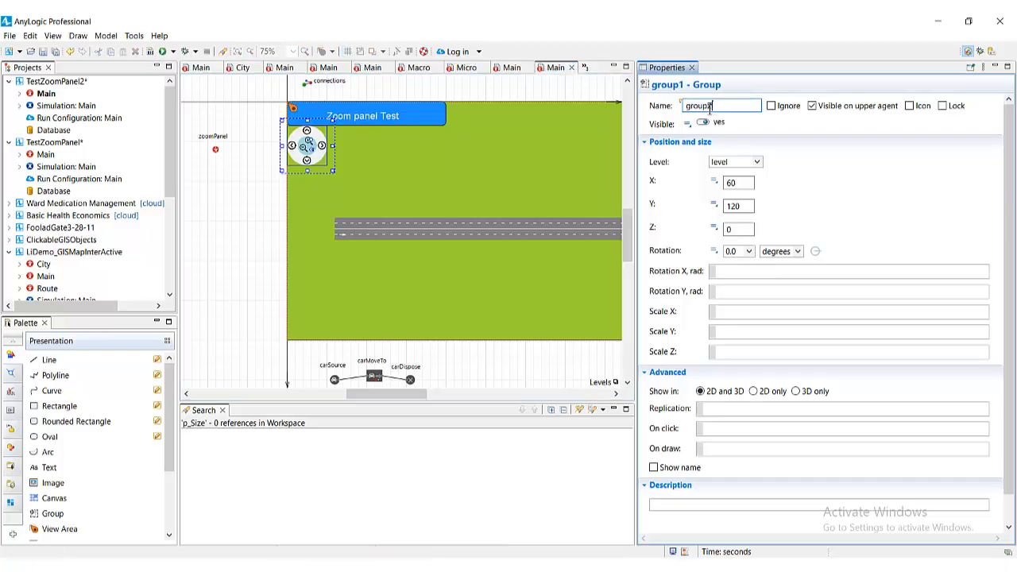
{"action": "left_click", "coordinate": [243, 230]}
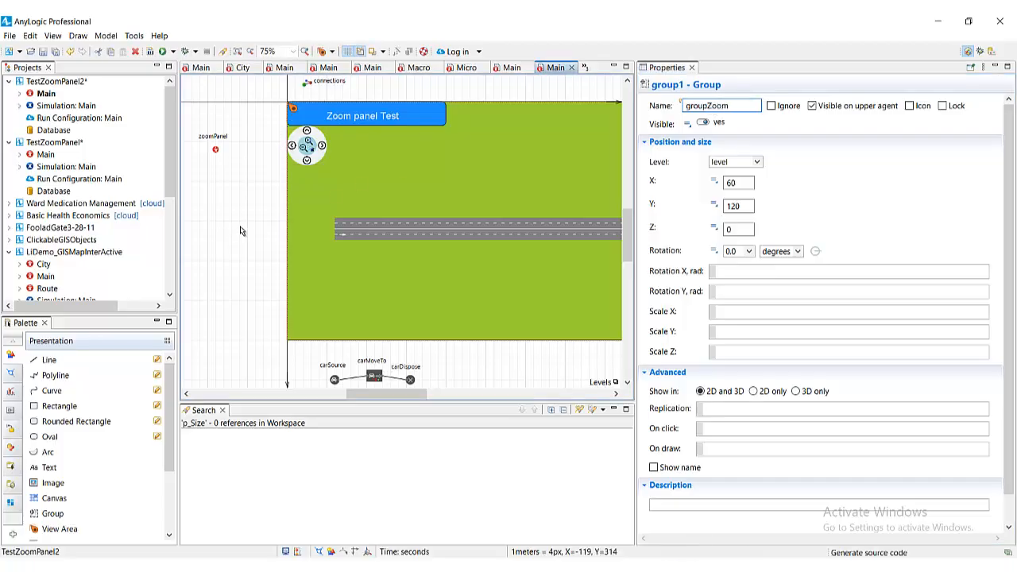
Add groupZoom to the zoom panel's list of zoomed shape groups
{"action": "left_click", "coordinate": [526, 223]}
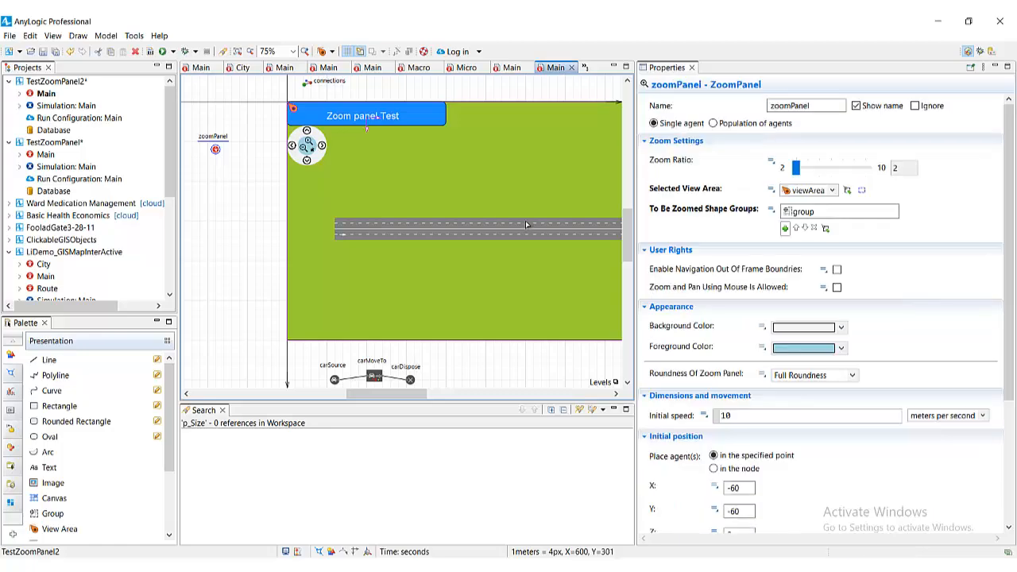
{"action": "left_click", "coordinate": [785, 228]}
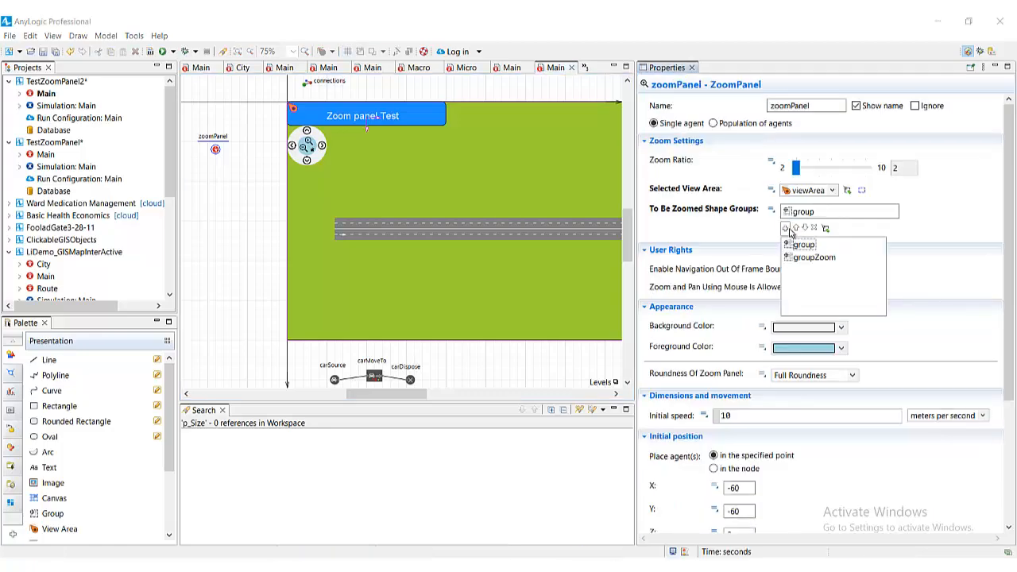
{"action": "left_click", "coordinate": [806, 256]}
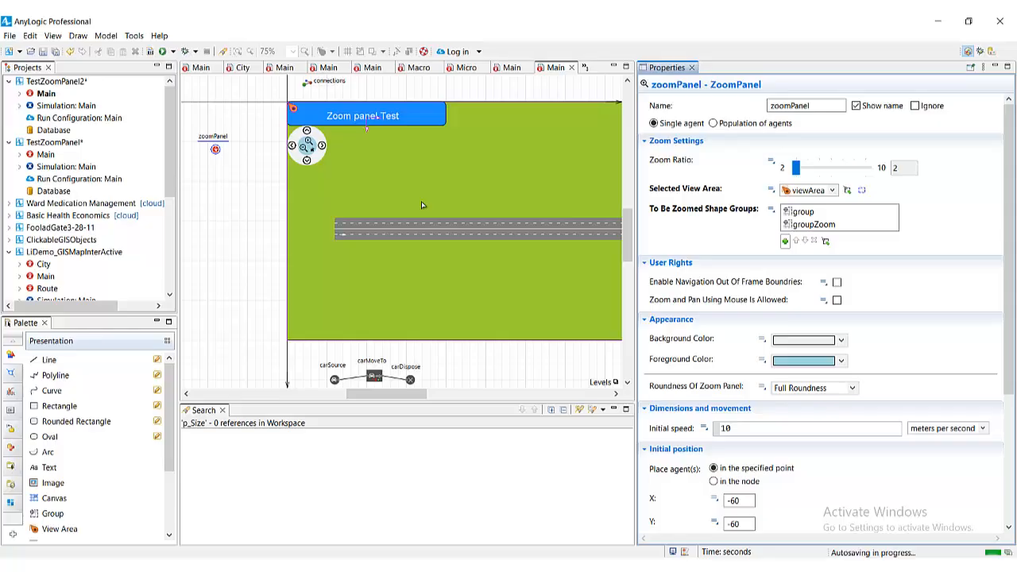
Read the descriptions of the zoom panel's mouse zoom and pan, frame boundary navigation and foreground color options
{"action": "mouse_move", "coordinate": [682, 285]}
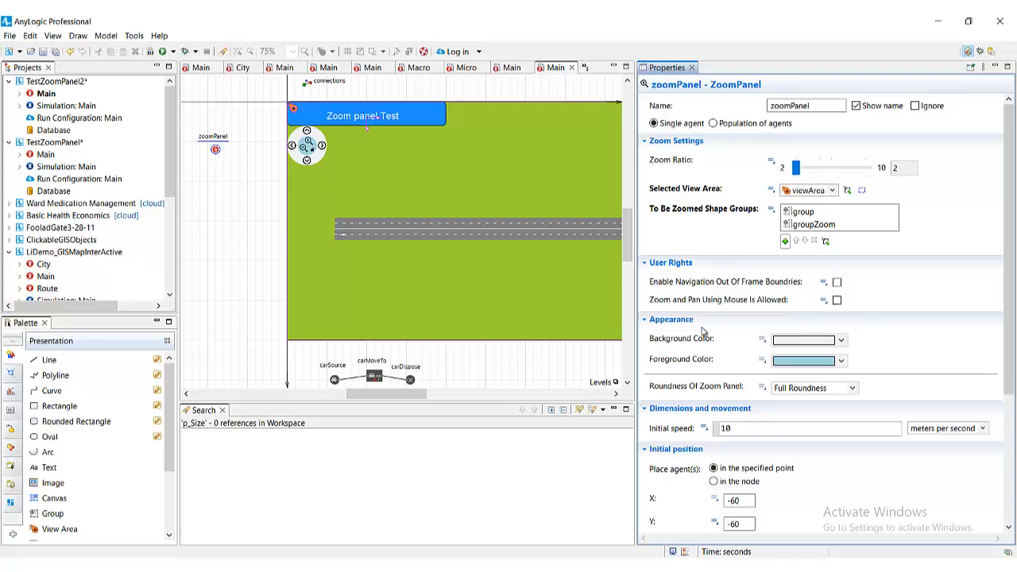
{"action": "mouse_move", "coordinate": [703, 306]}
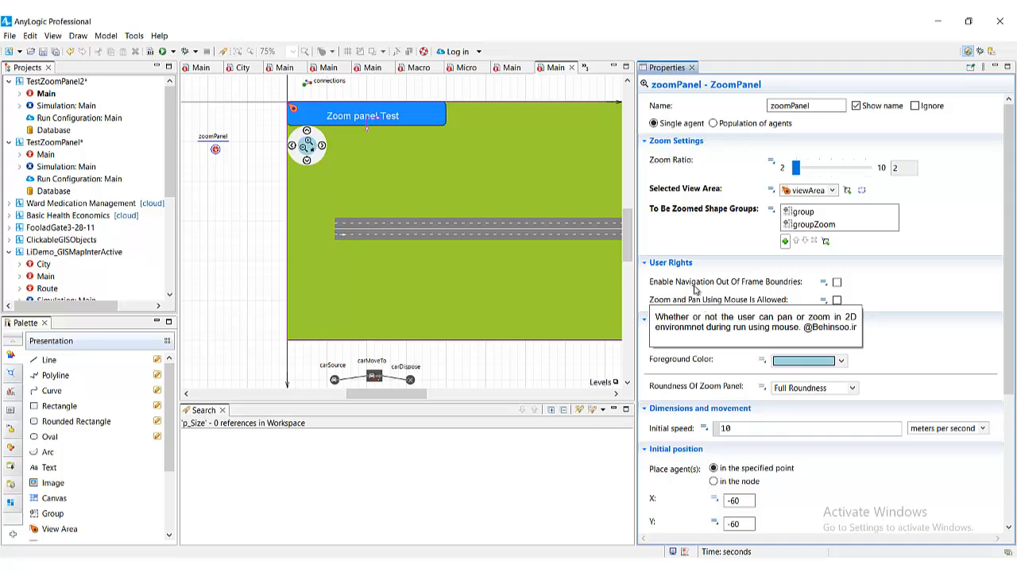
{"action": "mouse_move", "coordinate": [695, 290]}
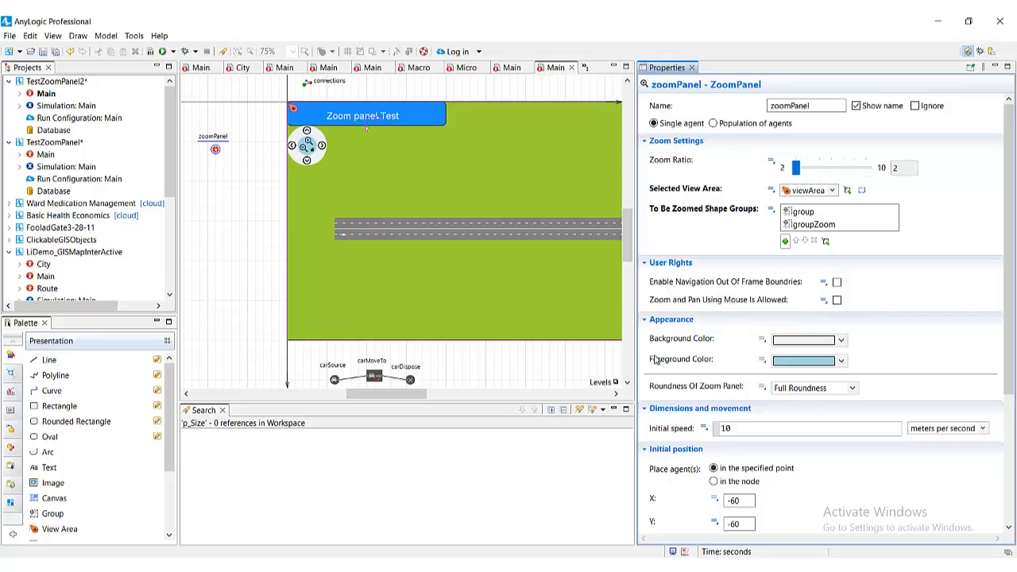
{"action": "mouse_move", "coordinate": [657, 360]}
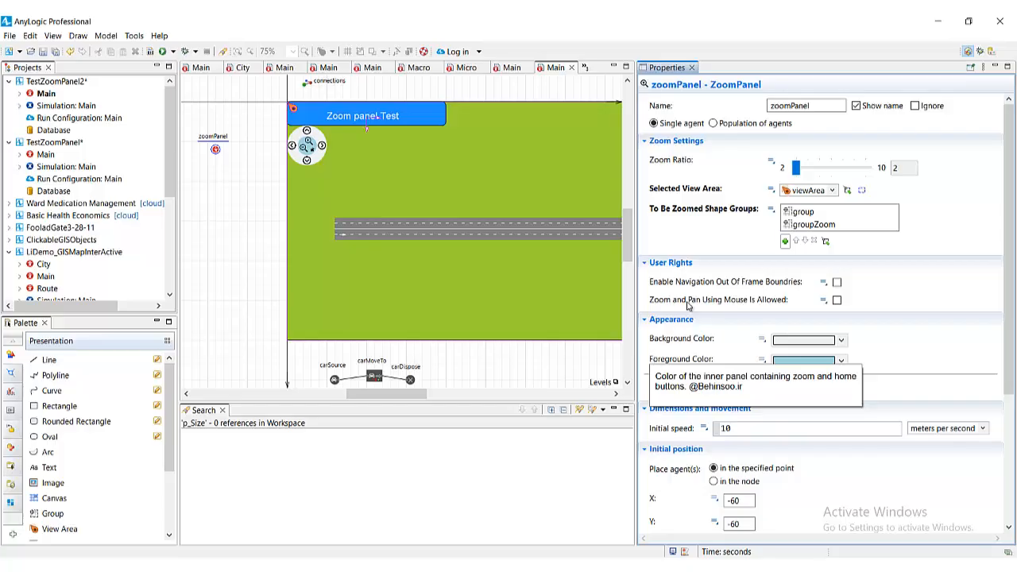
Set the zoom panel's background color to blue and its roundness to Semi Roundness
{"action": "mouse_move", "coordinate": [739, 307]}
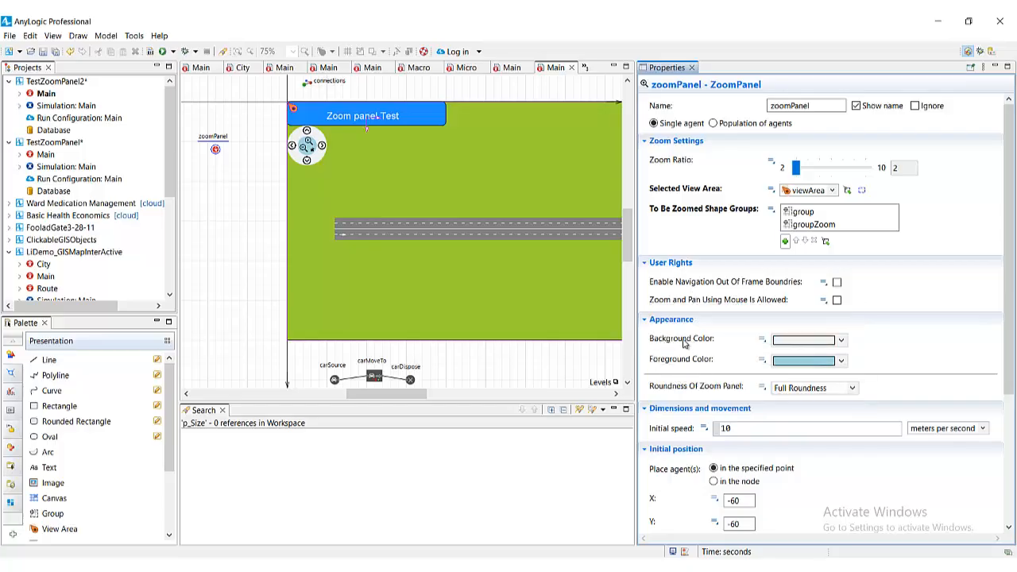
{"action": "left_click", "coordinate": [842, 340]}
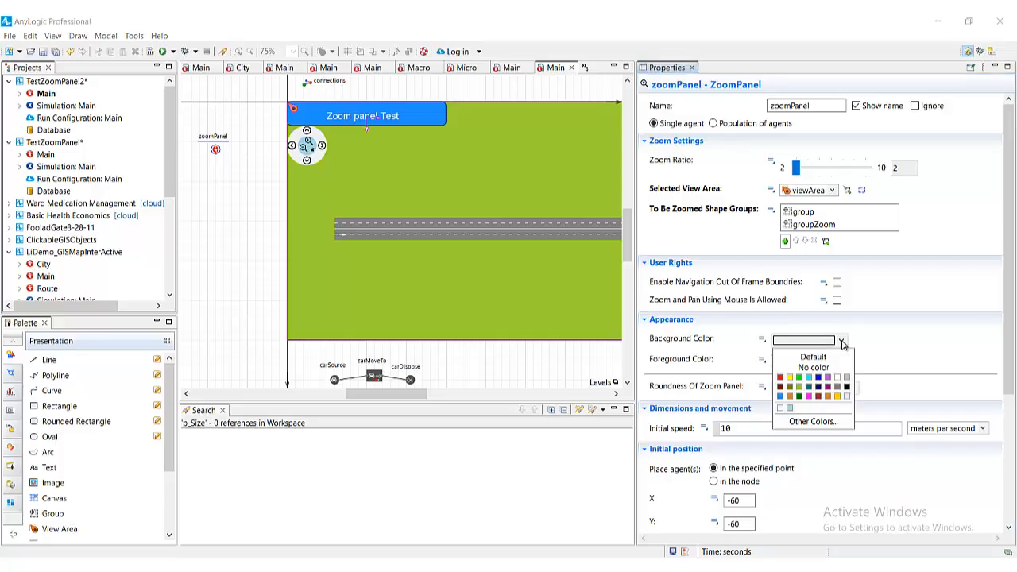
{"action": "left_click", "coordinate": [819, 379]}
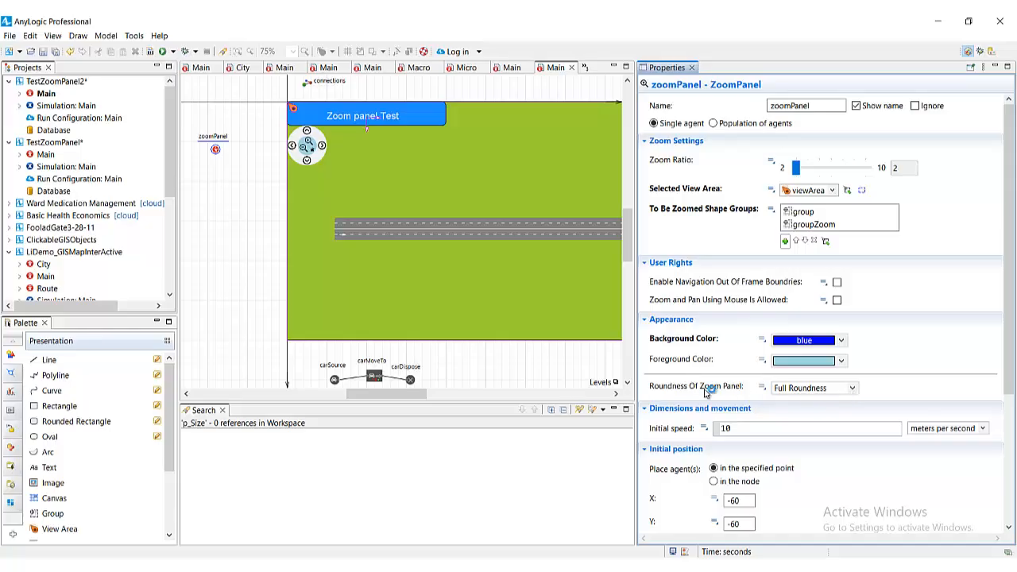
{"action": "mouse_move", "coordinate": [705, 393]}
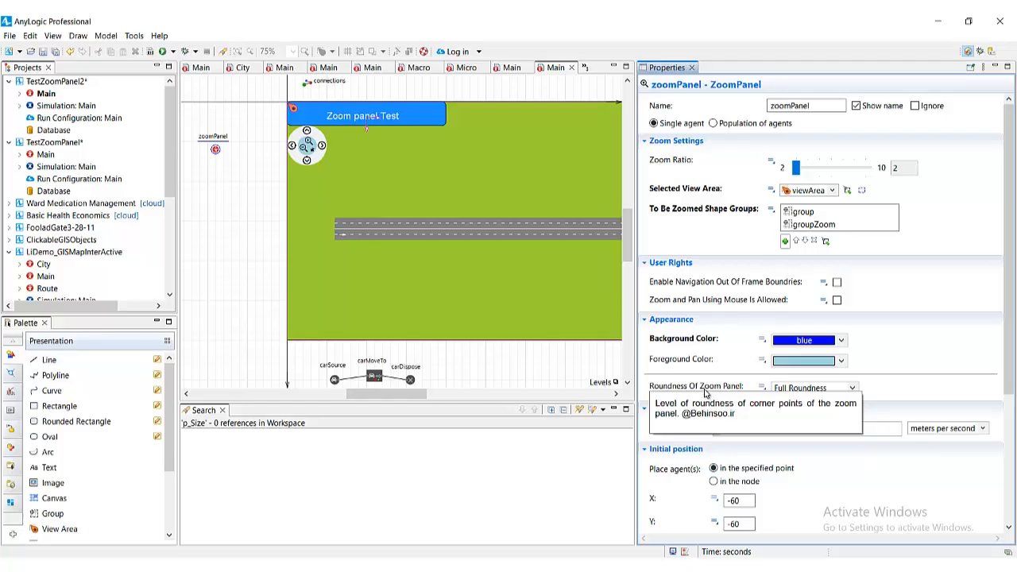
{"action": "left_click", "coordinate": [854, 388]}
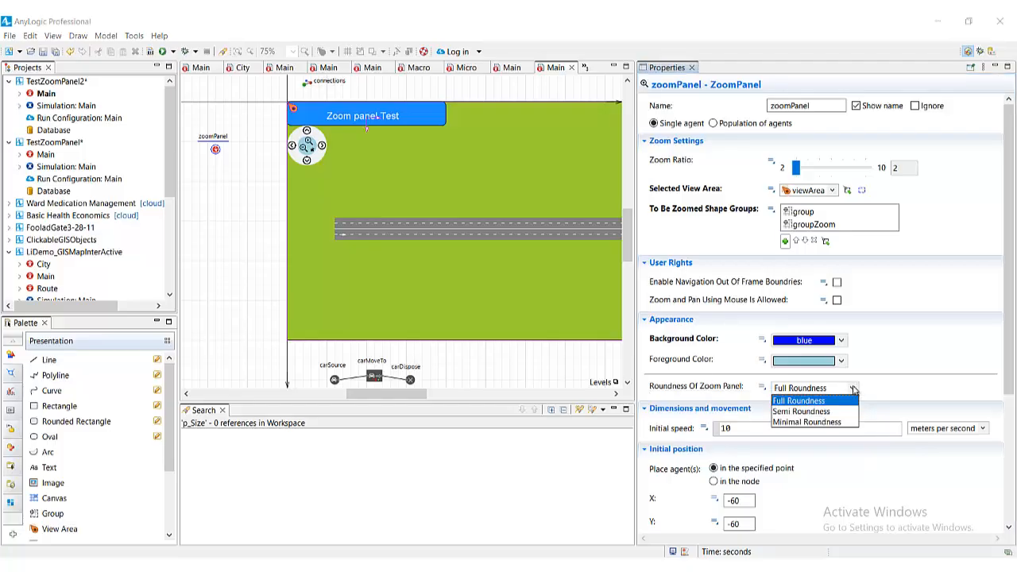
{"action": "left_click", "coordinate": [804, 412]}
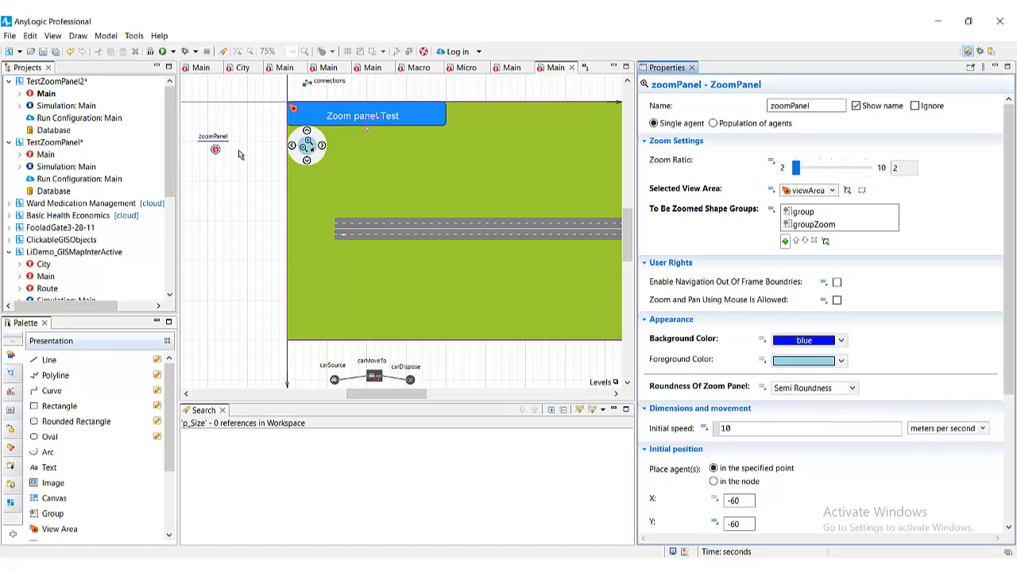
Run the TestZoomPanel2 simulation and use the zoom panel to zoom in twice and back out twice
{"action": "left_click_drag", "start_coordinate": [255, 160], "coordinate": [219, 156]}
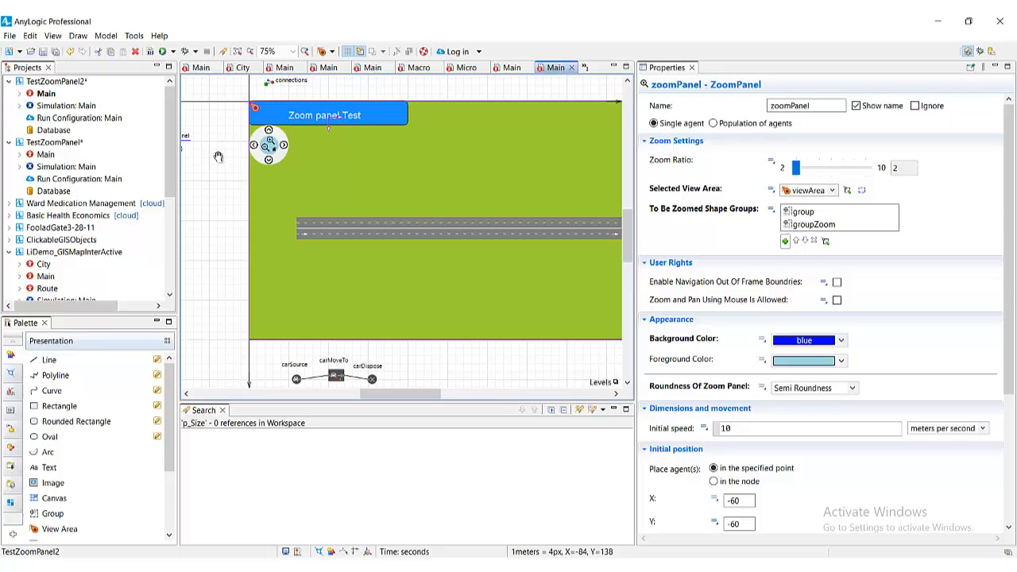
{"action": "left_click_drag", "start_coordinate": [219, 156], "coordinate": [241, 151]}
{"action": "left_click", "coordinate": [174, 51]}
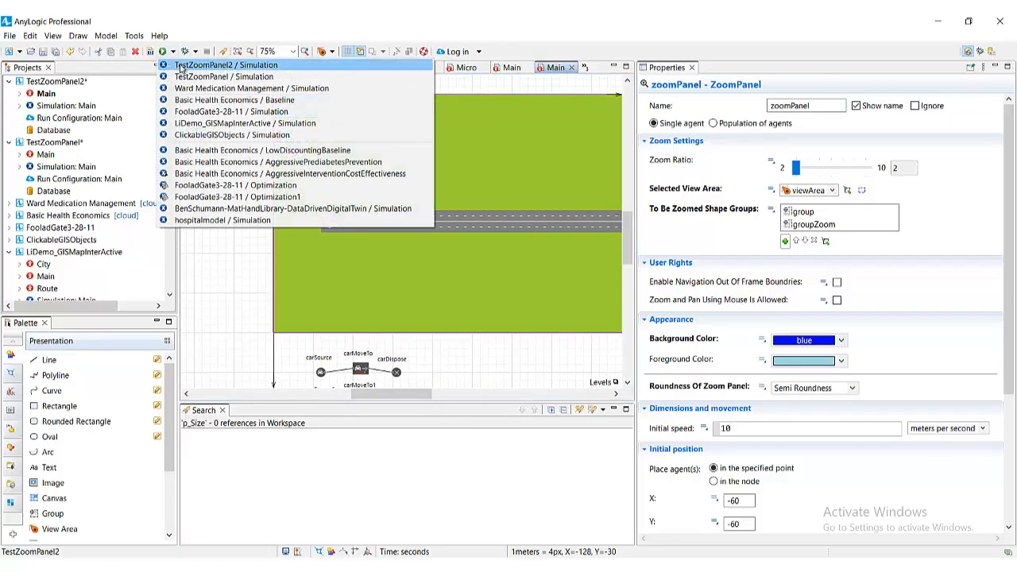
{"action": "left_click", "coordinate": [185, 65]}
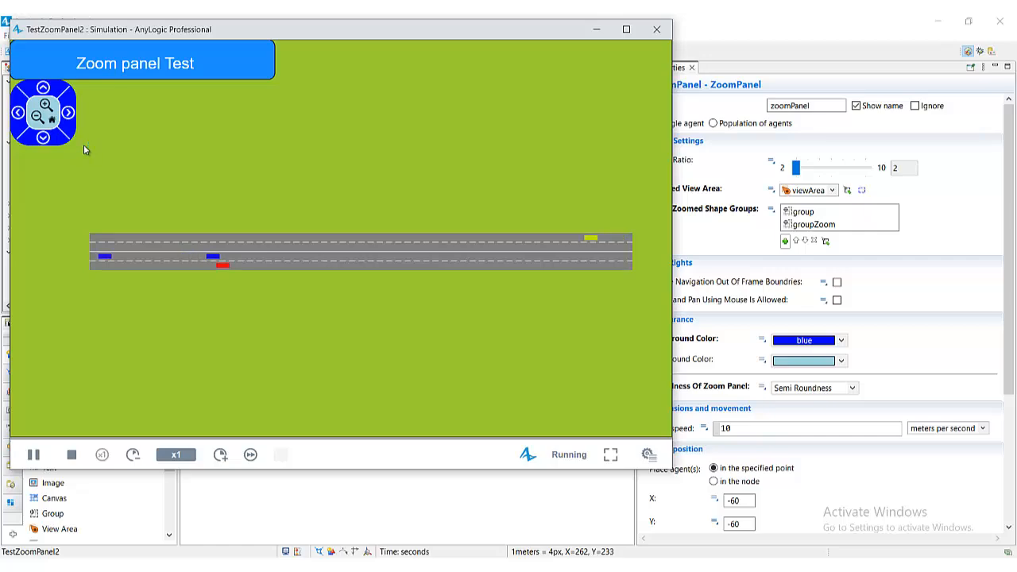
{"action": "left_click", "coordinate": [45, 108]}
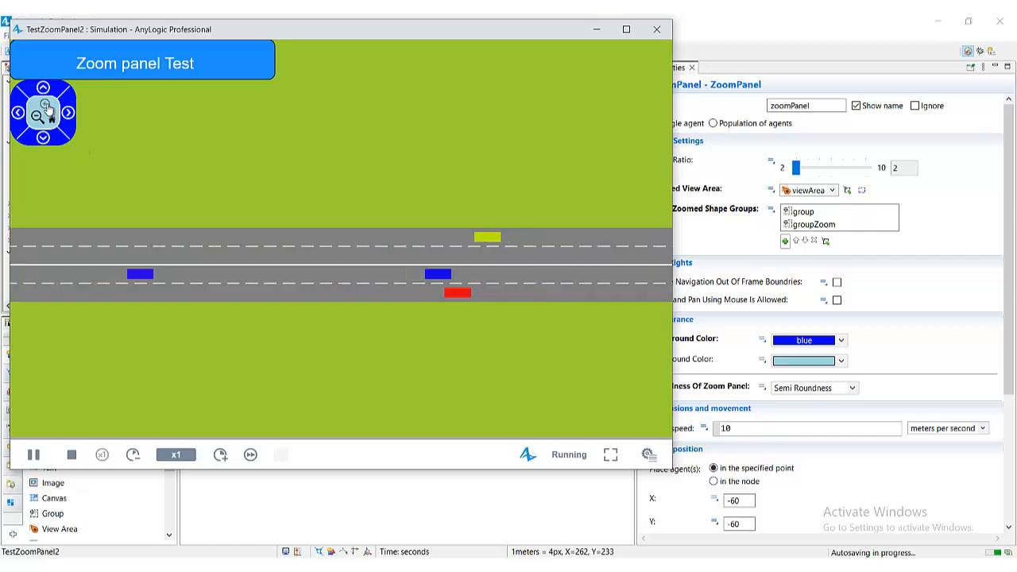
{"action": "left_click", "coordinate": [46, 108]}
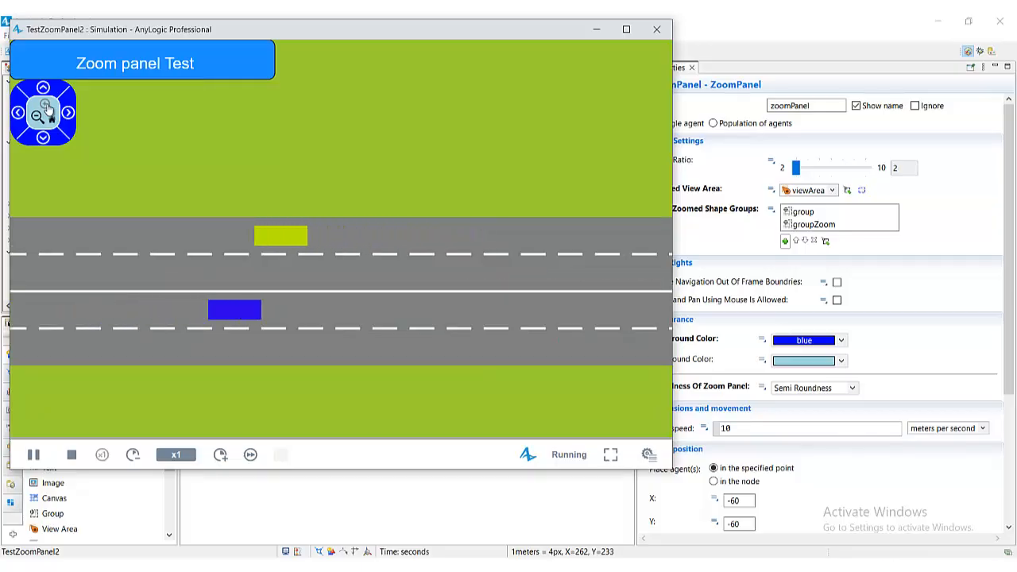
{"action": "left_click", "coordinate": [35, 116]}
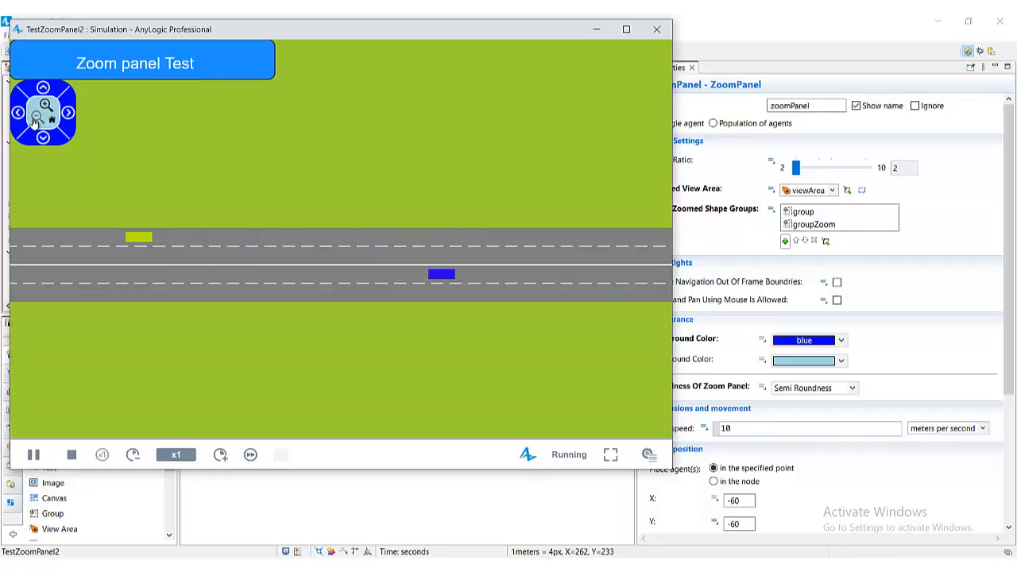
{"action": "left_click", "coordinate": [35, 117]}
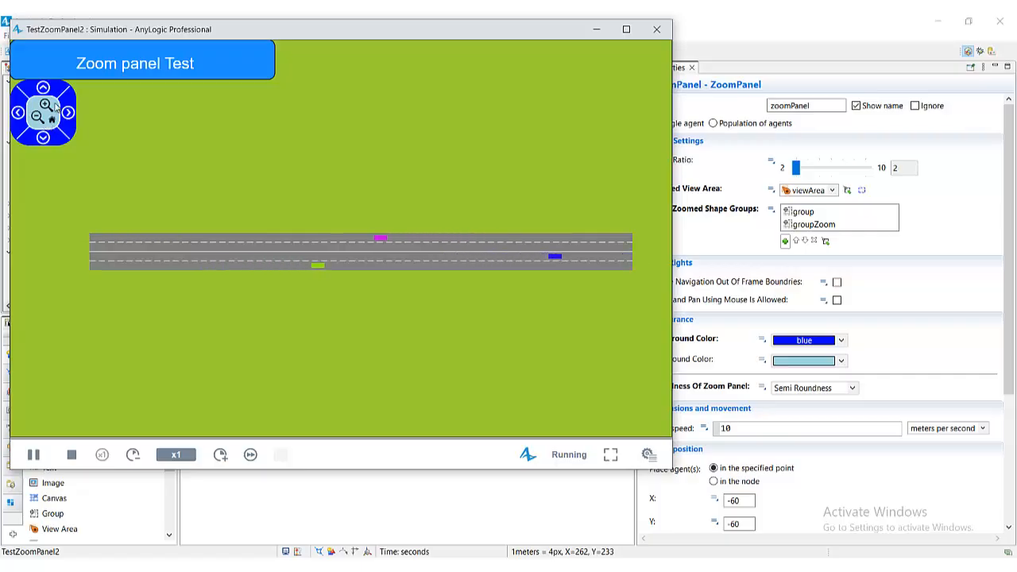
Test panning right and up in the zoomed-in simulation, return to the home view, and close the simulation window
{"action": "left_click", "coordinate": [46, 106]}
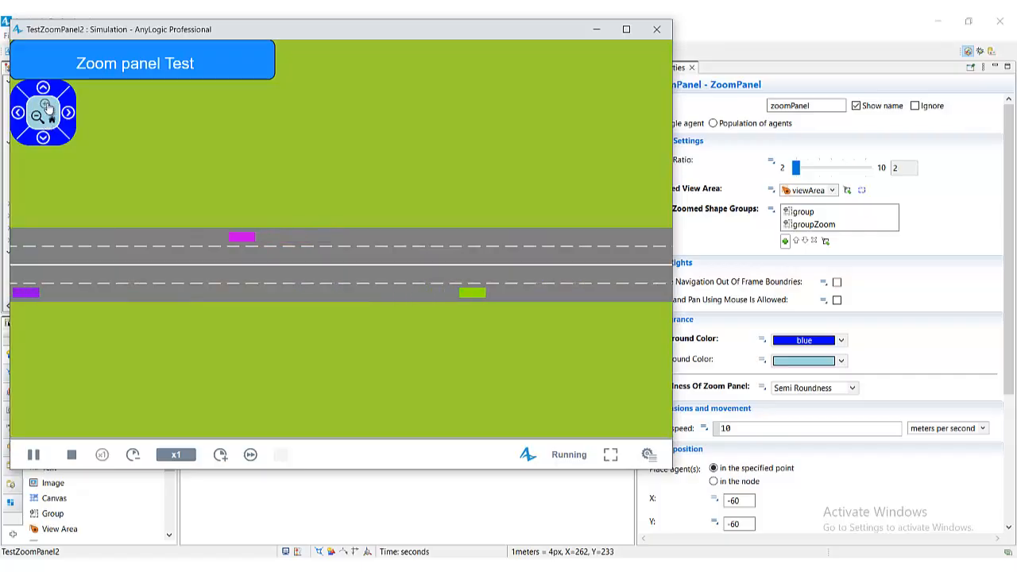
{"action": "left_click", "coordinate": [46, 105]}
{"action": "left_click", "coordinate": [69, 115]}
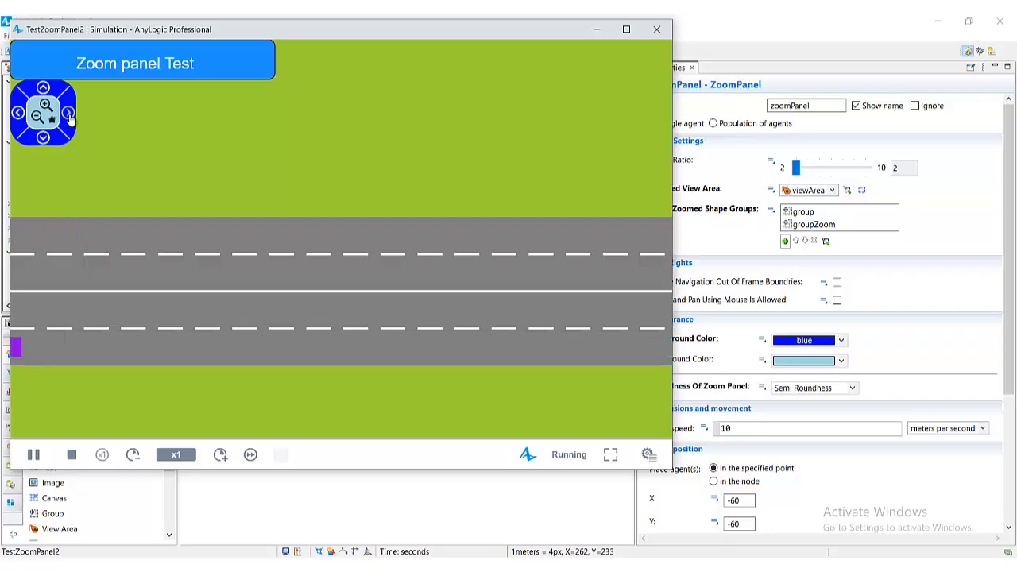
{"action": "left_click", "coordinate": [42, 88]}
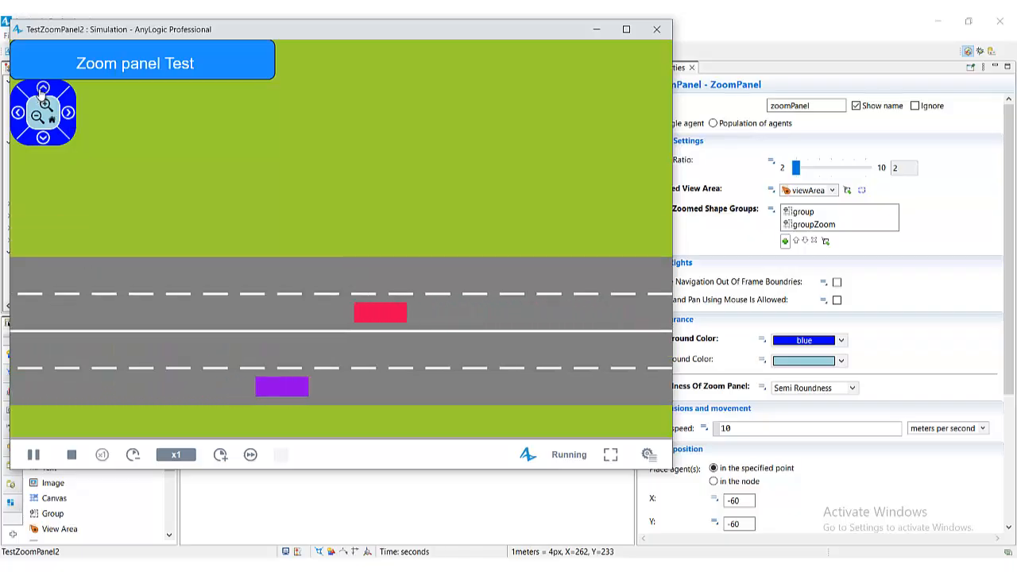
{"action": "left_click", "coordinate": [43, 88]}
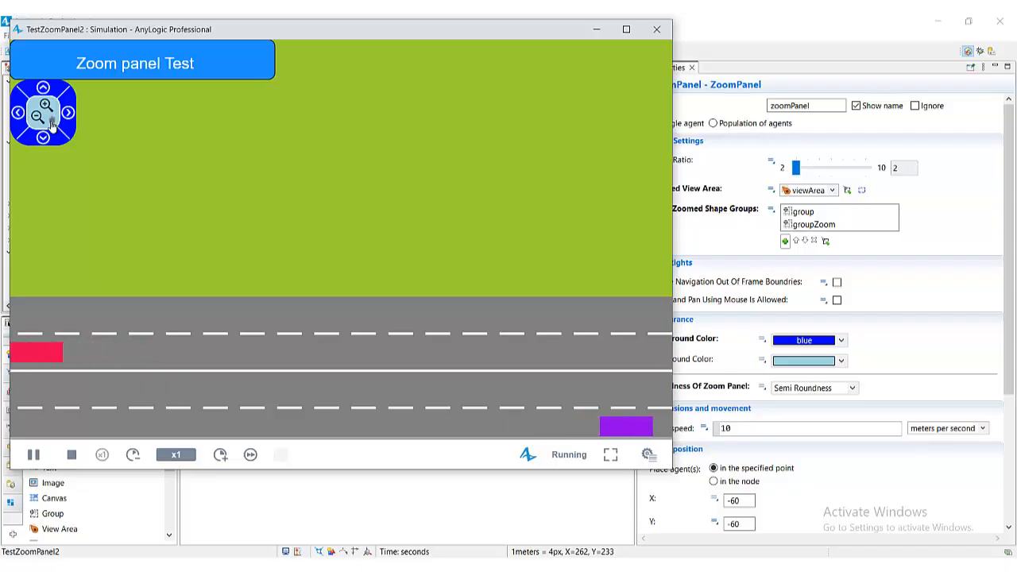
{"action": "left_click", "coordinate": [50, 121]}
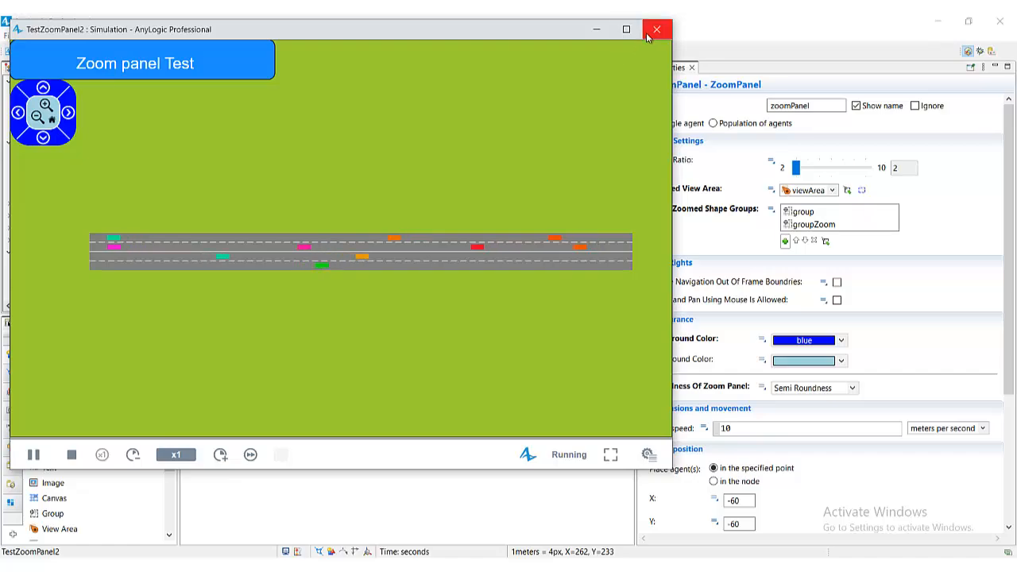
{"action": "left_click", "coordinate": [649, 34]}
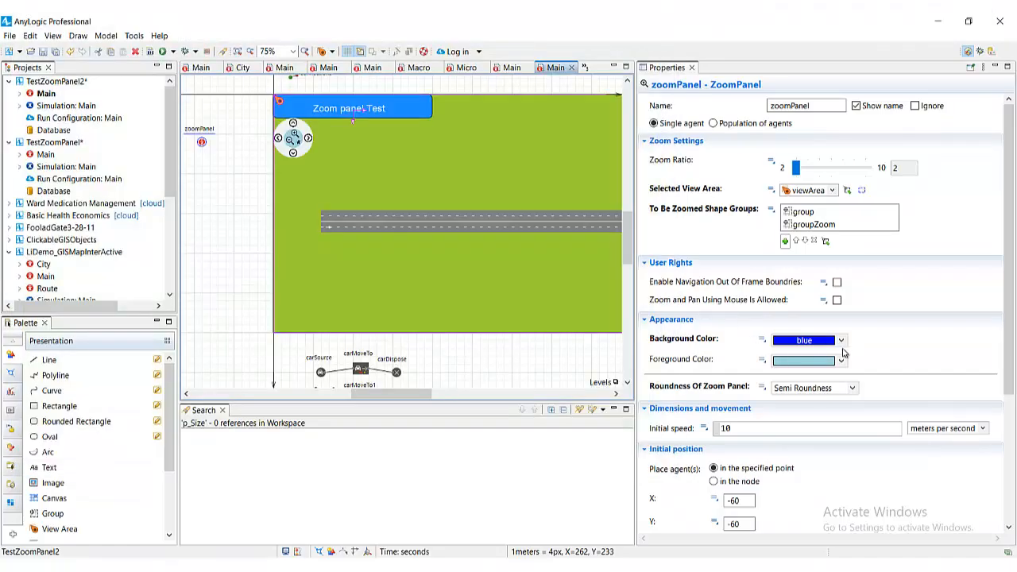
Set the zoom panel's background color to navy, foreground color to brown and roundness to Full Roundness
{"action": "left_click", "coordinate": [843, 342]}
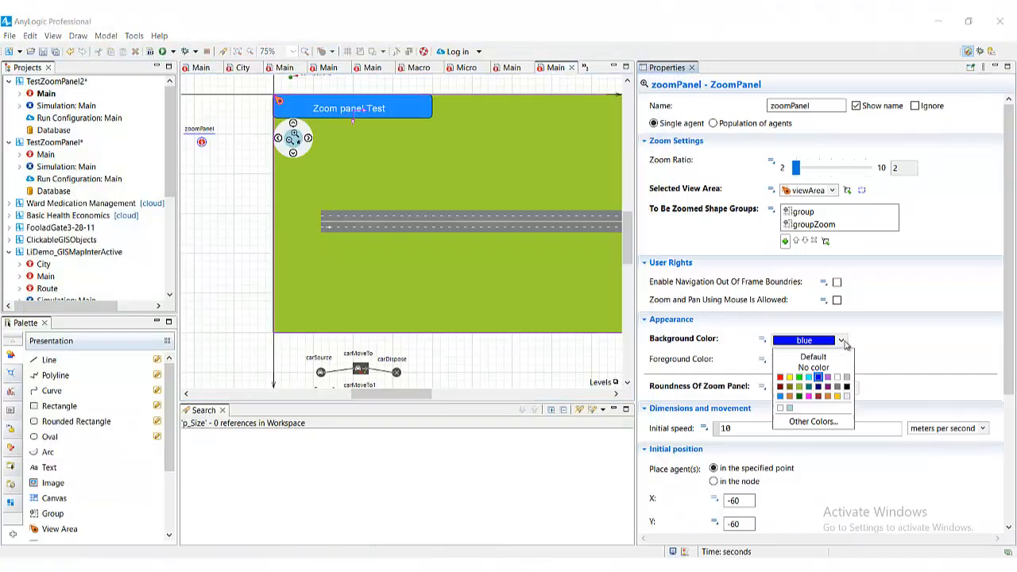
{"action": "left_click", "coordinate": [821, 387]}
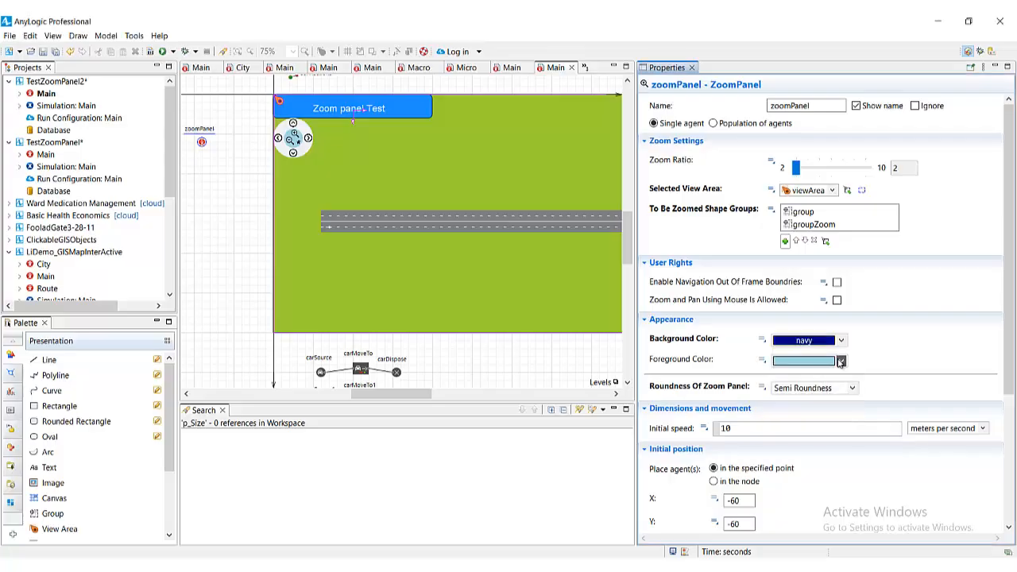
{"action": "left_click", "coordinate": [840, 362]}
{"action": "left_click", "coordinate": [820, 418]}
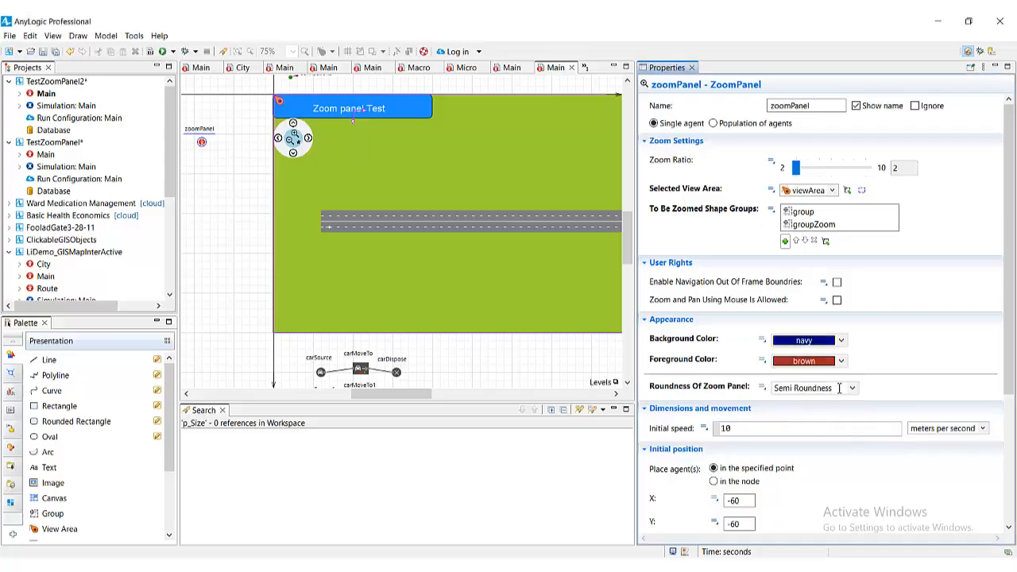
{"action": "left_click", "coordinate": [852, 388]}
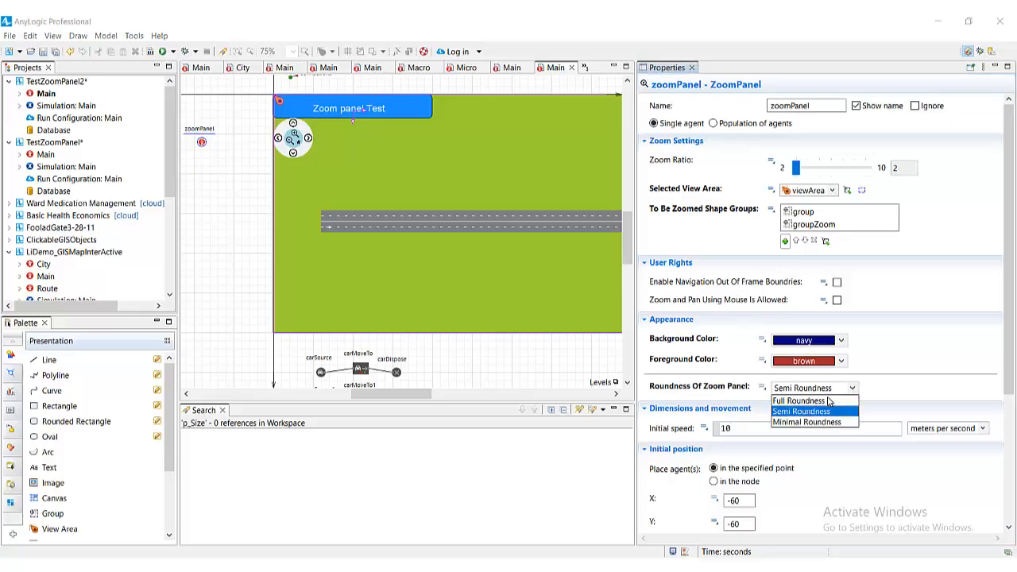
{"action": "left_click", "coordinate": [821, 404]}
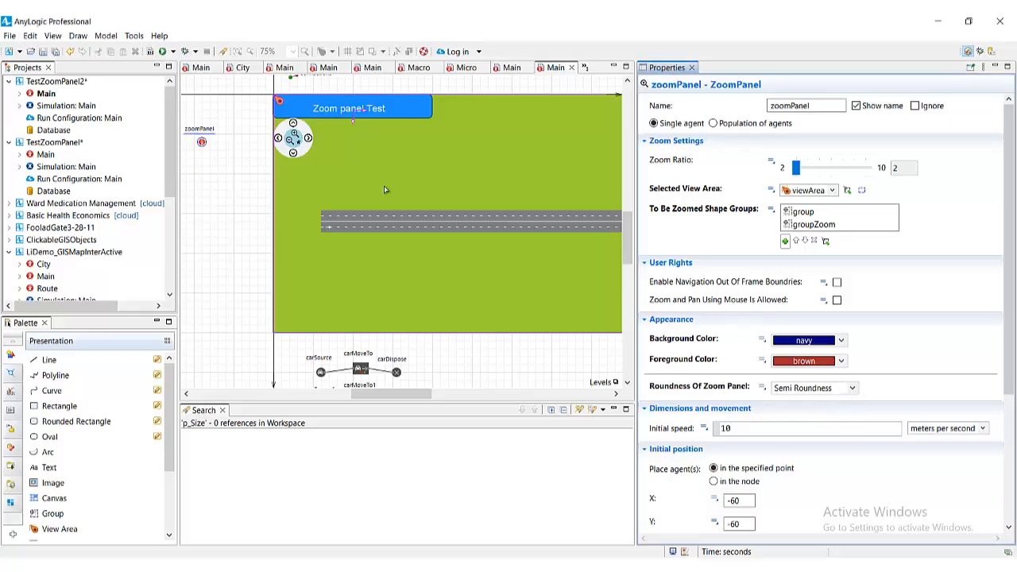
Run the TestZoomPanel2 simulation, zoom in twice with the restyled zoom panel, and close the simulation window
{"action": "left_click", "coordinate": [174, 51]}
{"action": "left_click", "coordinate": [262, 220]}
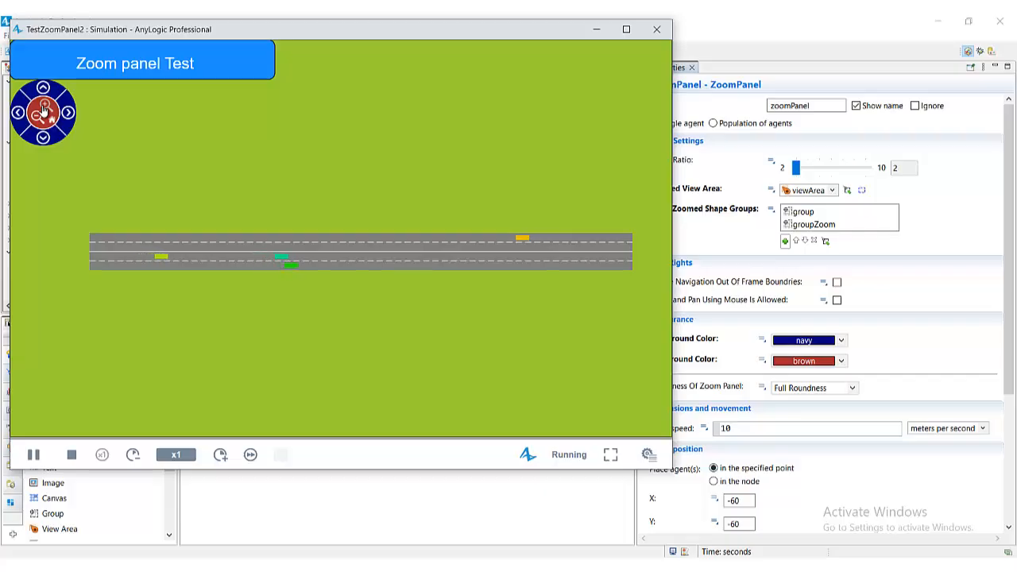
{"action": "left_click", "coordinate": [45, 110]}
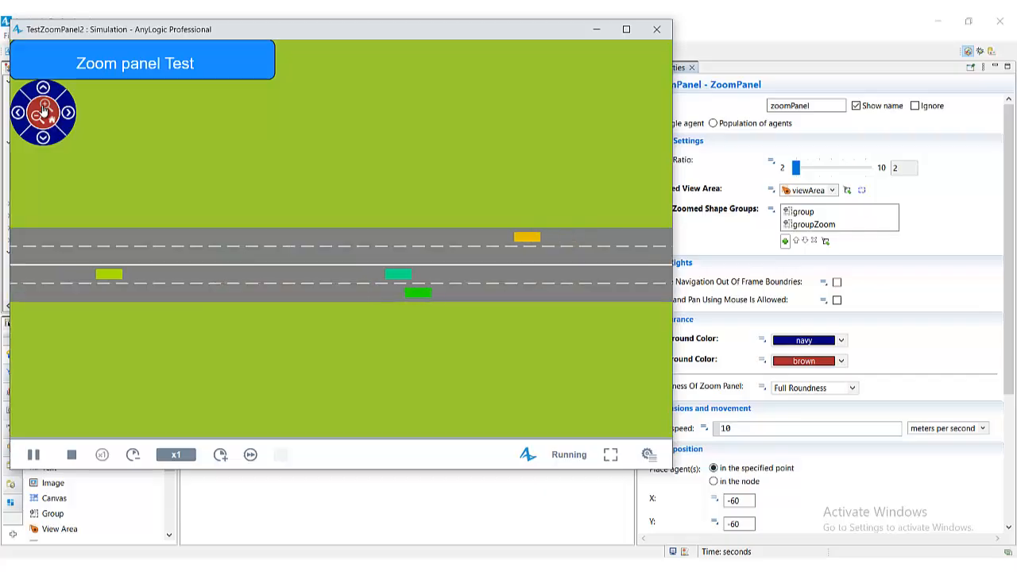
{"action": "left_click", "coordinate": [44, 110]}
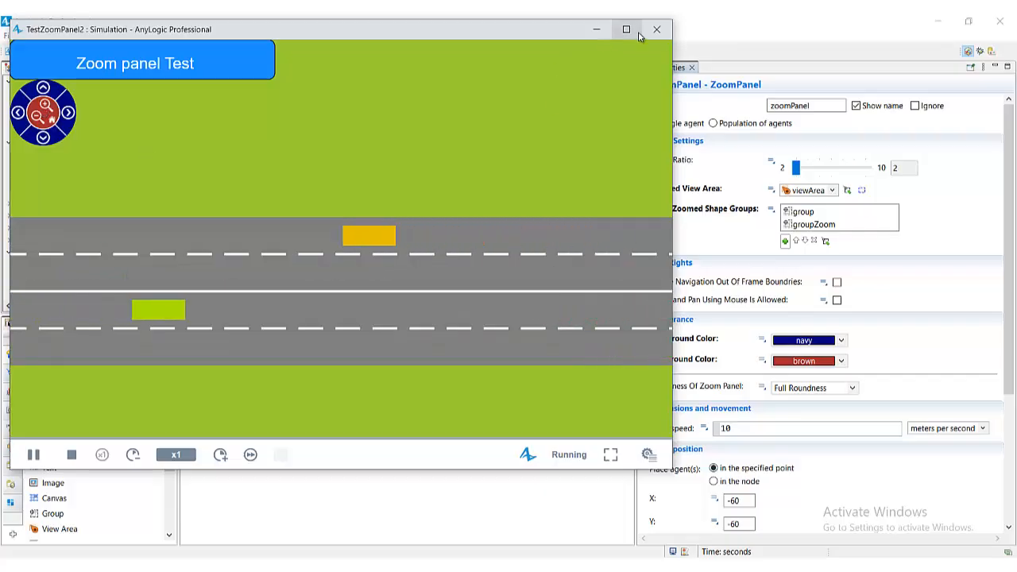
{"action": "left_click", "coordinate": [656, 30]}
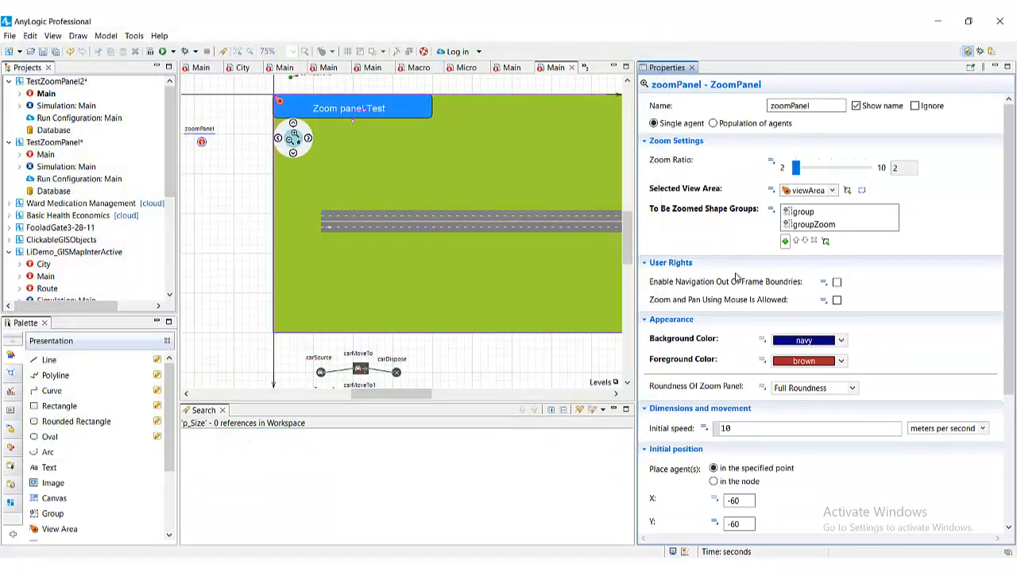
Enable the zoom panel's navigation out of frame boundaries and run the TestZoomPanel2 simulation
{"action": "left_click", "coordinate": [836, 283]}
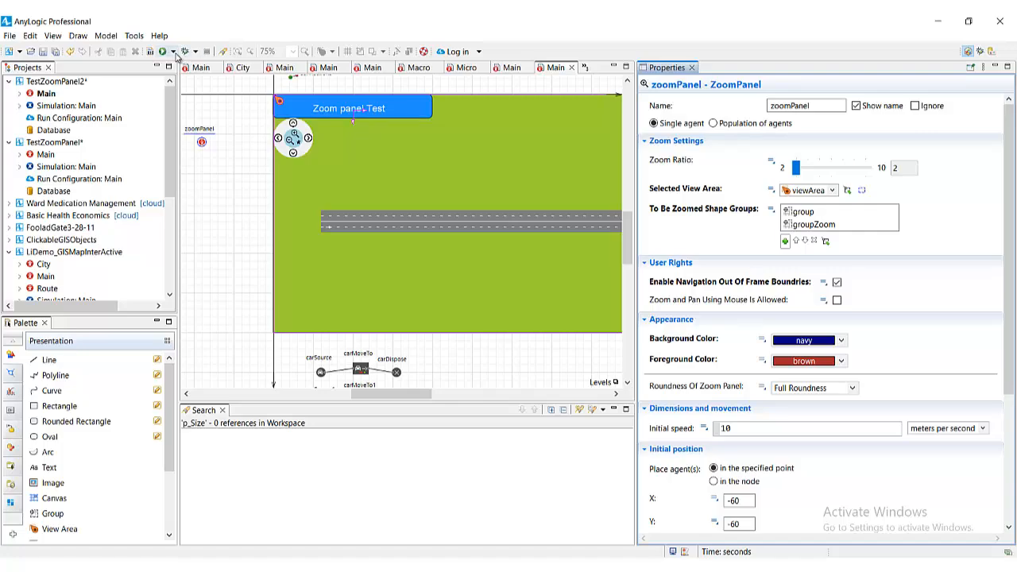
{"action": "left_click", "coordinate": [174, 53]}
{"action": "left_click", "coordinate": [178, 64]}
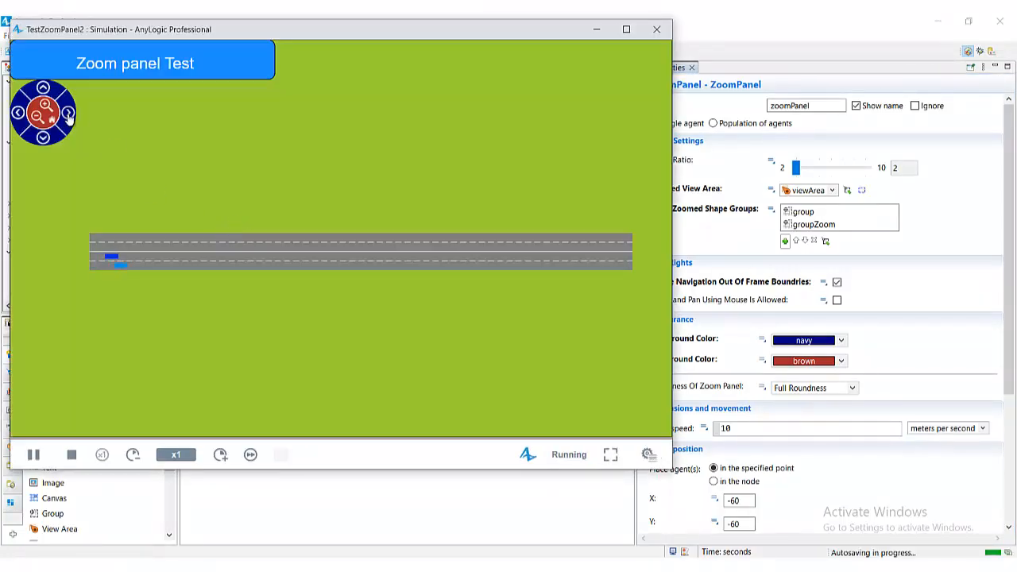
Pan the running simulation up and left beyond the frame with the zoom panel, and return to the home view
{"action": "left_click", "coordinate": [44, 90]}
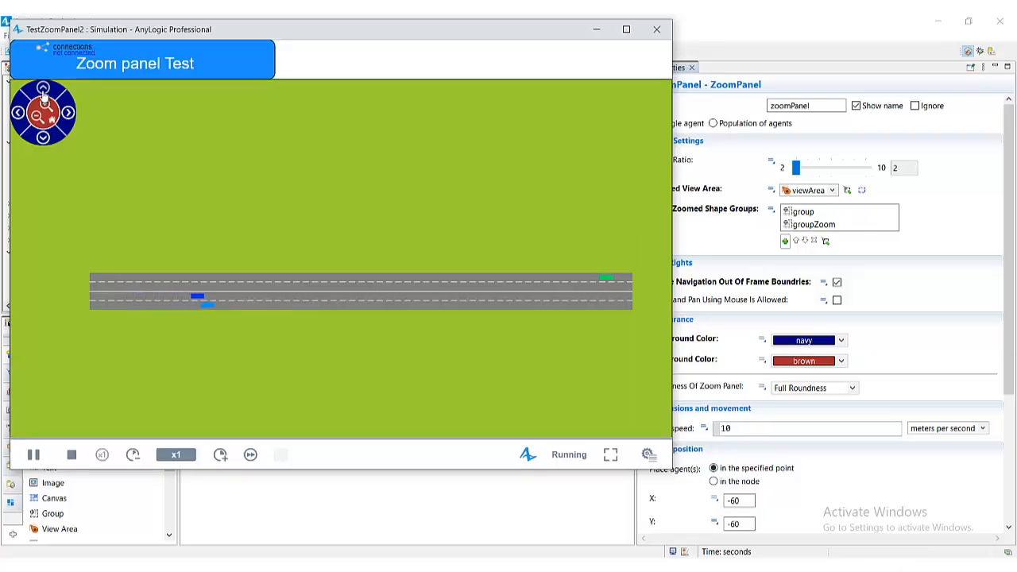
{"action": "left_click", "coordinate": [44, 90]}
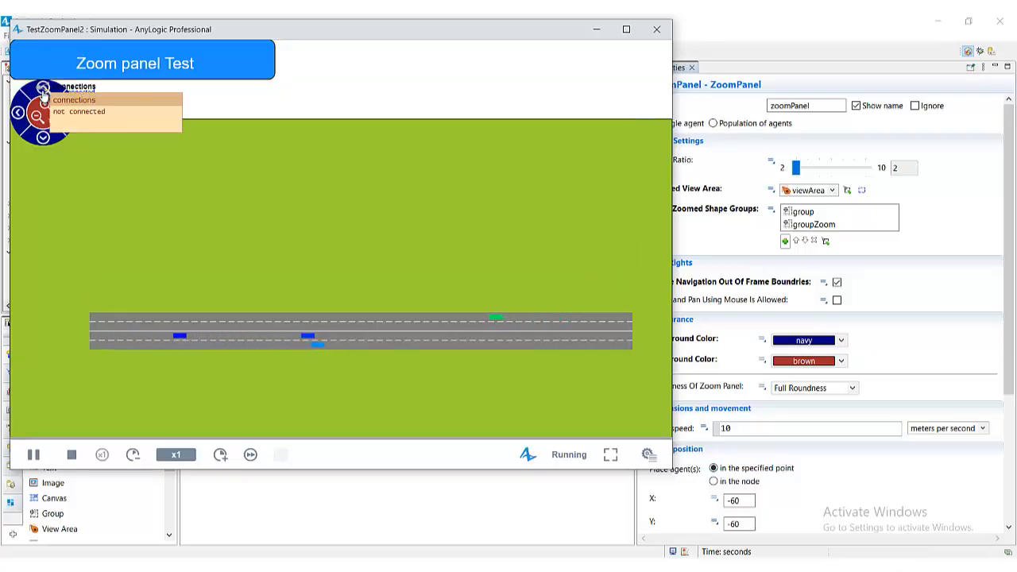
{"action": "left_click", "coordinate": [19, 114]}
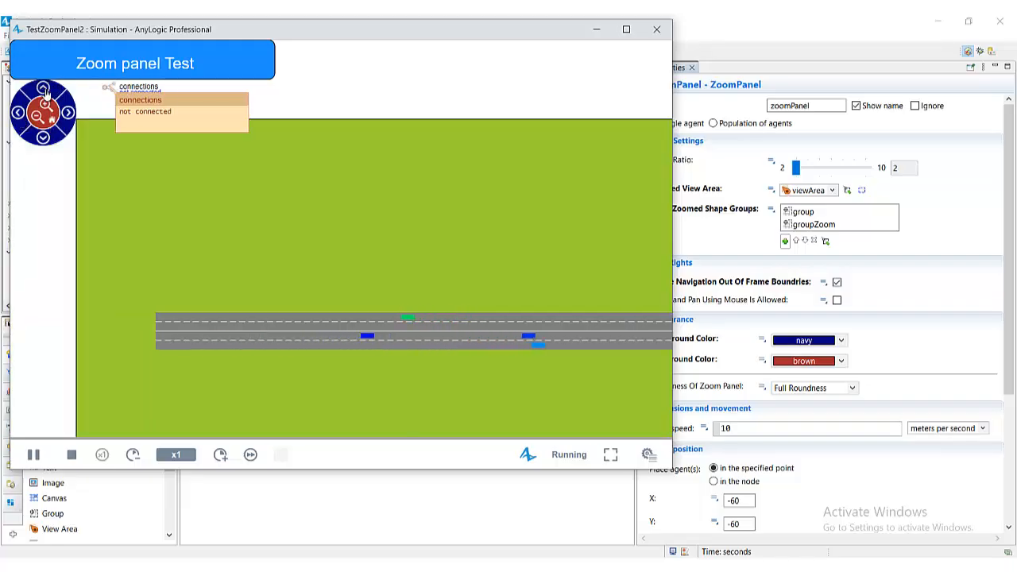
{"action": "left_click", "coordinate": [44, 90]}
{"action": "left_click", "coordinate": [43, 89]}
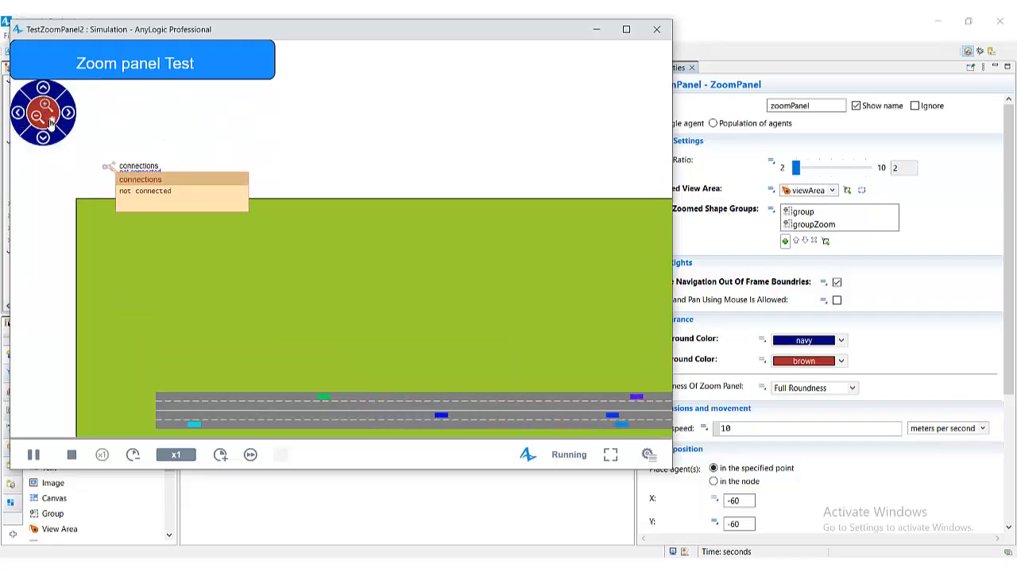
{"action": "left_click", "coordinate": [52, 117]}
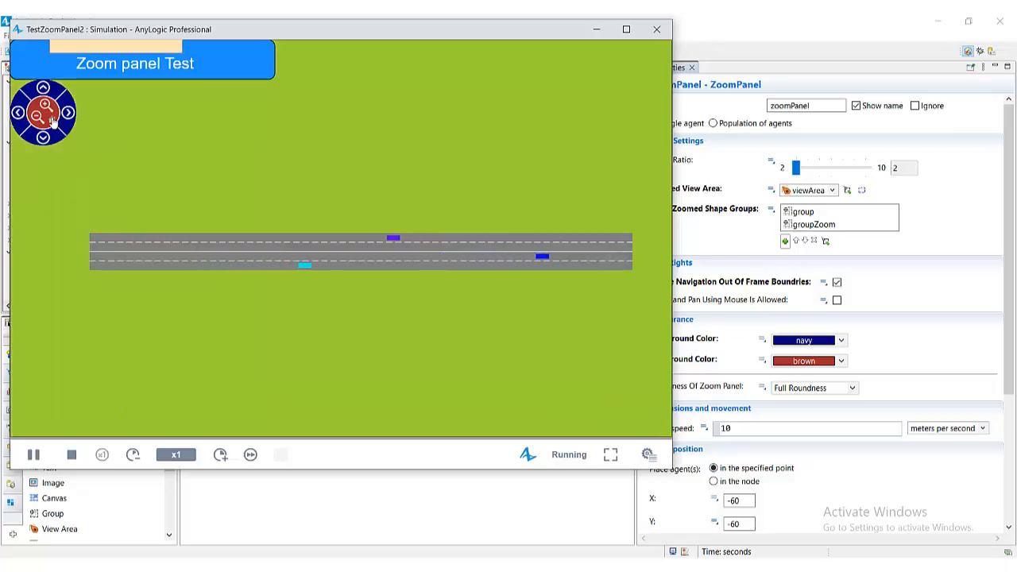
Disable the zoom panel's navigation out of frame boundaries and test zooming in once in a new TestZoomPanel2 simulation run
{"action": "left_click", "coordinate": [656, 29]}
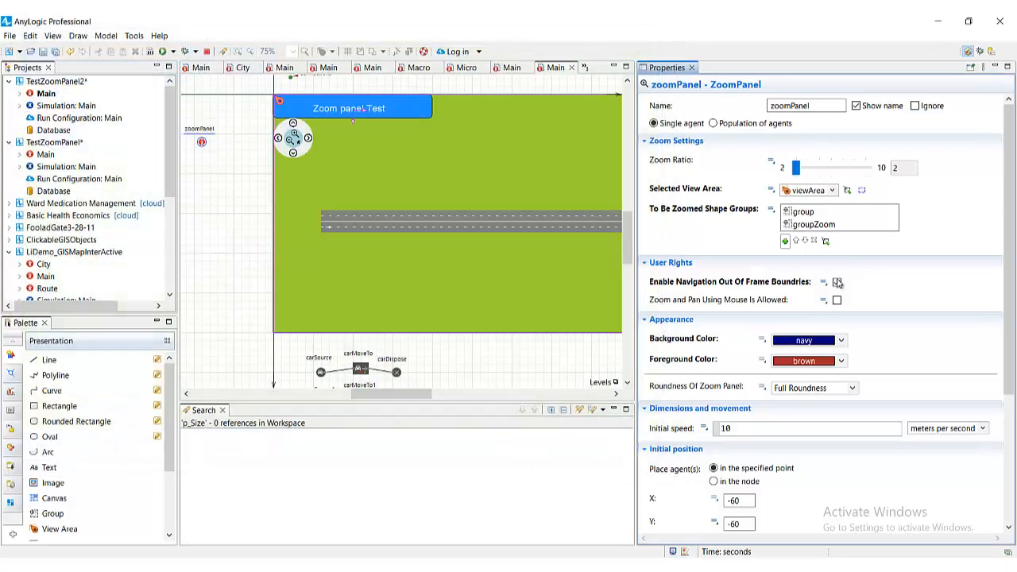
{"action": "left_click", "coordinate": [837, 282]}
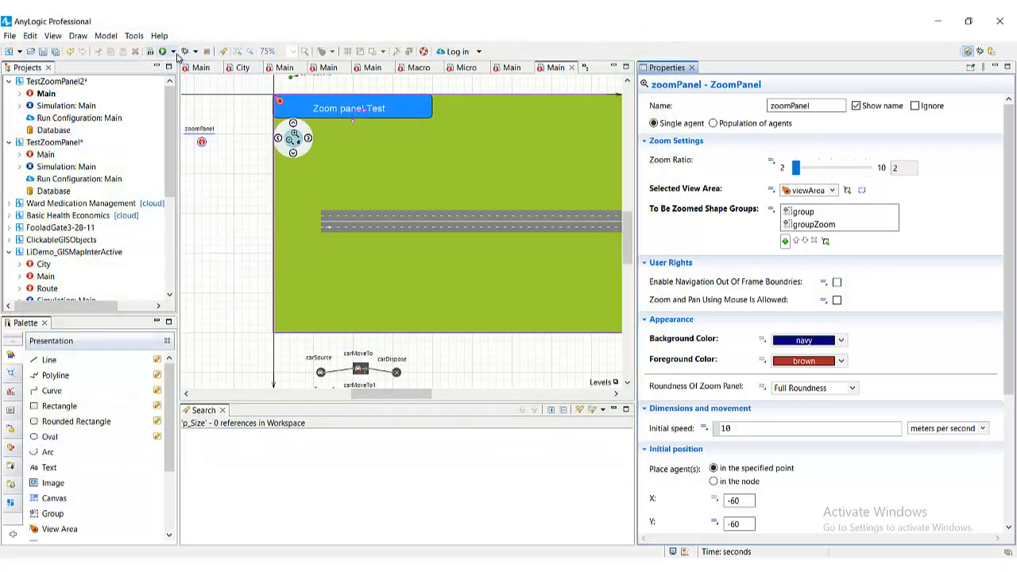
{"action": "left_click", "coordinate": [173, 51]}
{"action": "left_click", "coordinate": [185, 68]}
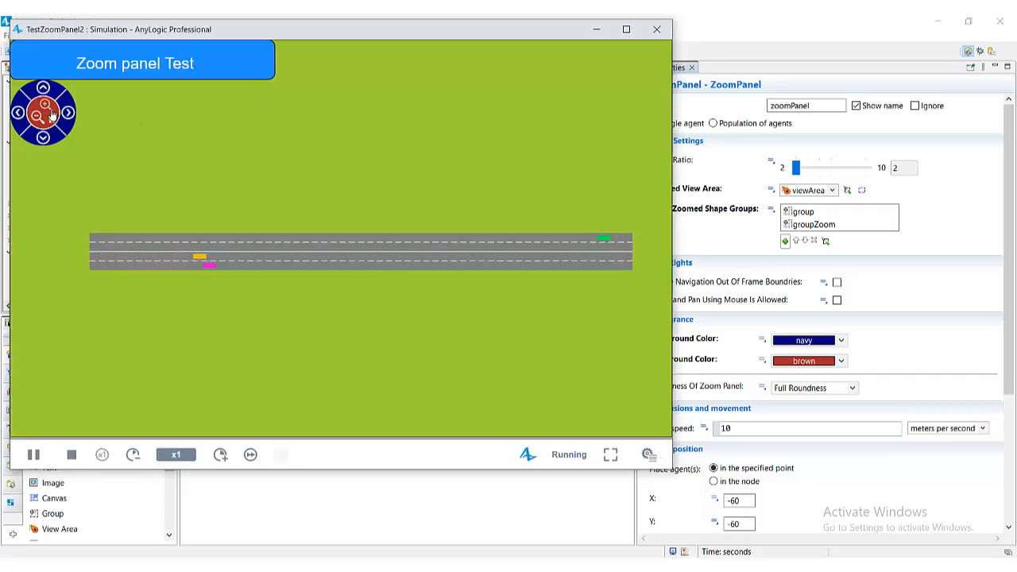
{"action": "left_click", "coordinate": [47, 110]}
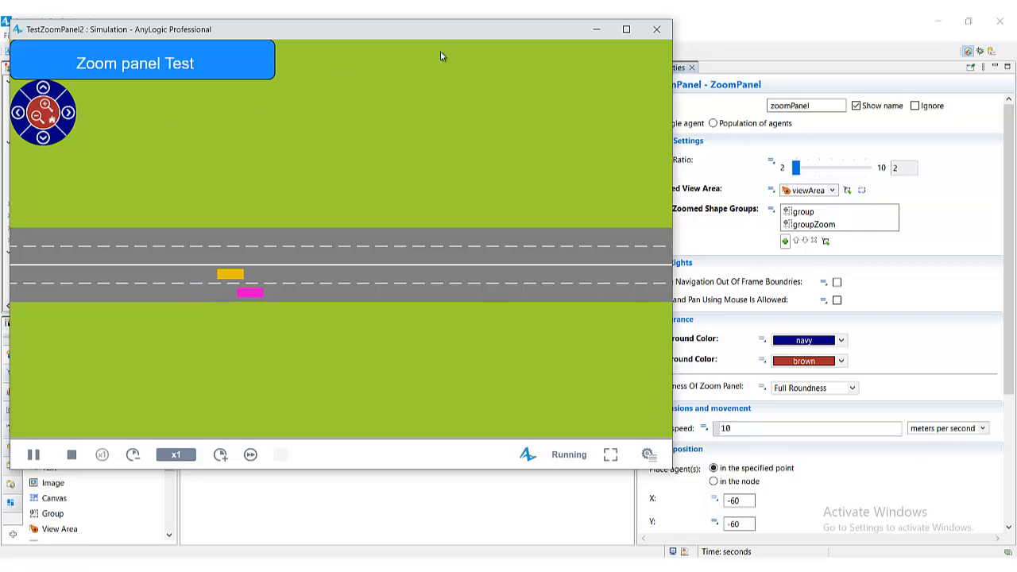
{"action": "left_click", "coordinate": [656, 29]}
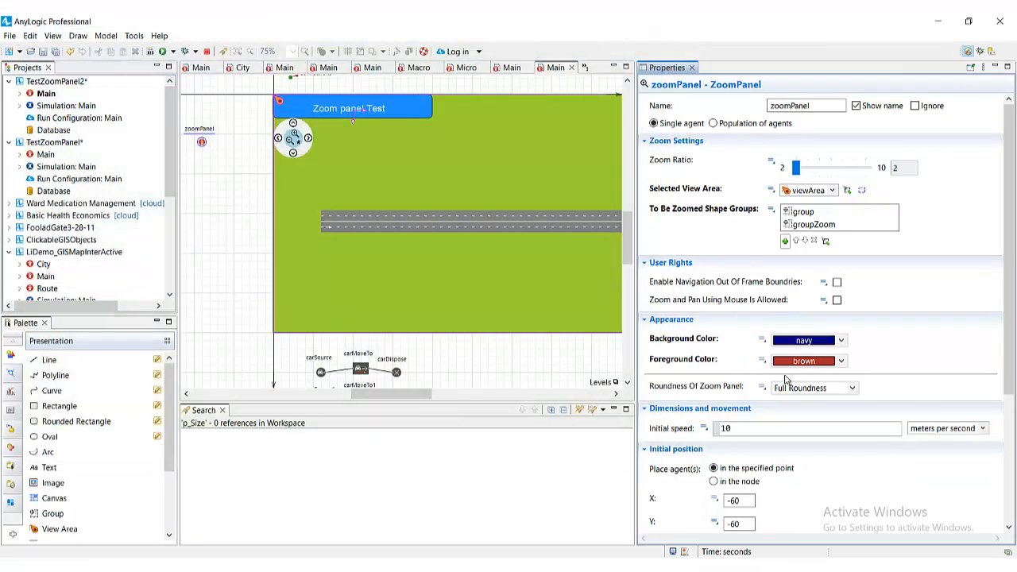
Reset the zoom panel's background and foreground colors to their defaults and set its roundness to Minimal Roundness
{"action": "left_click", "coordinate": [841, 340]}
{"action": "left_click", "coordinate": [809, 358]}
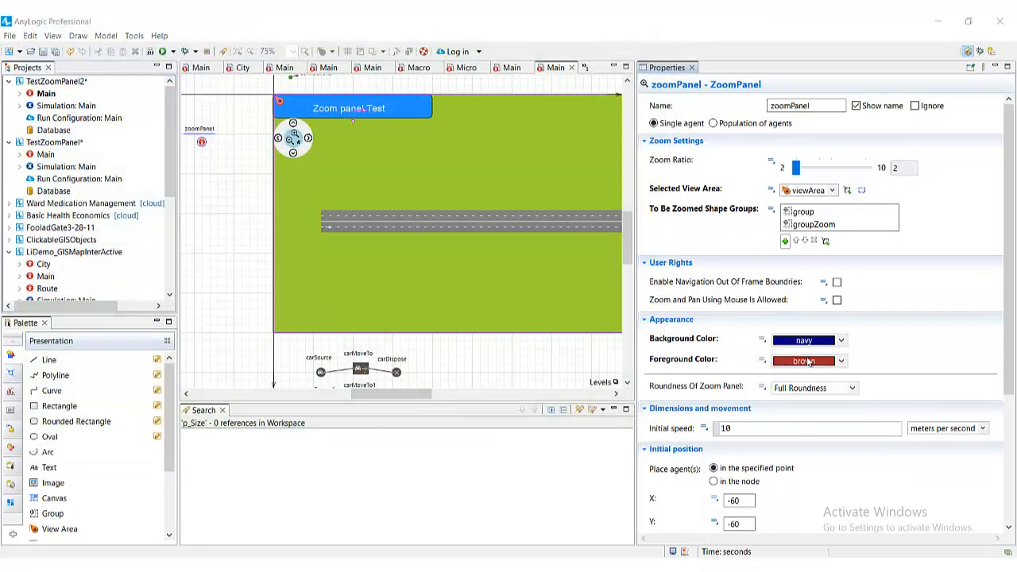
{"action": "left_click", "coordinate": [841, 361]}
{"action": "left_click", "coordinate": [824, 386]}
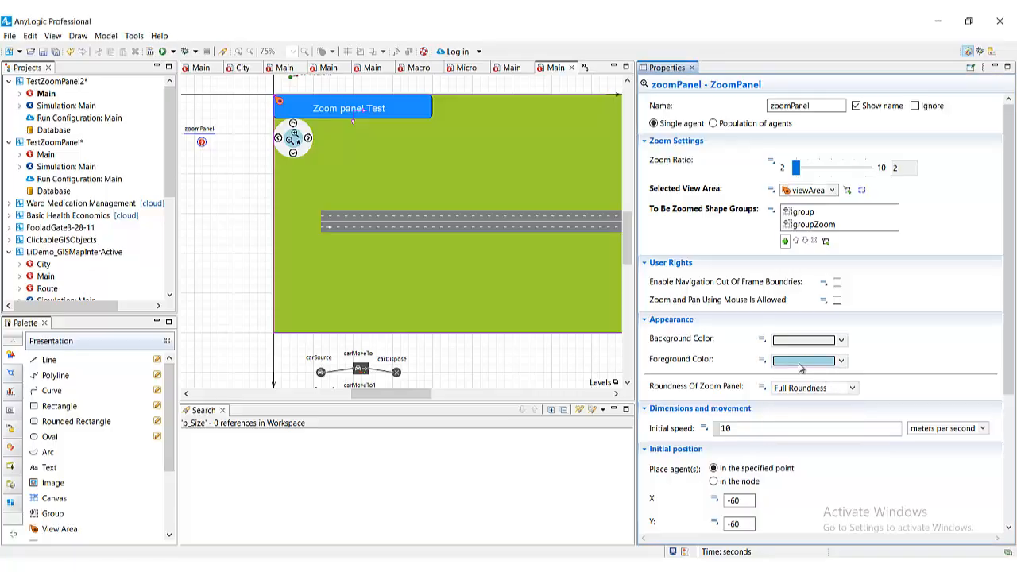
{"action": "left_click", "coordinate": [849, 389]}
{"action": "left_click", "coordinate": [821, 424]}
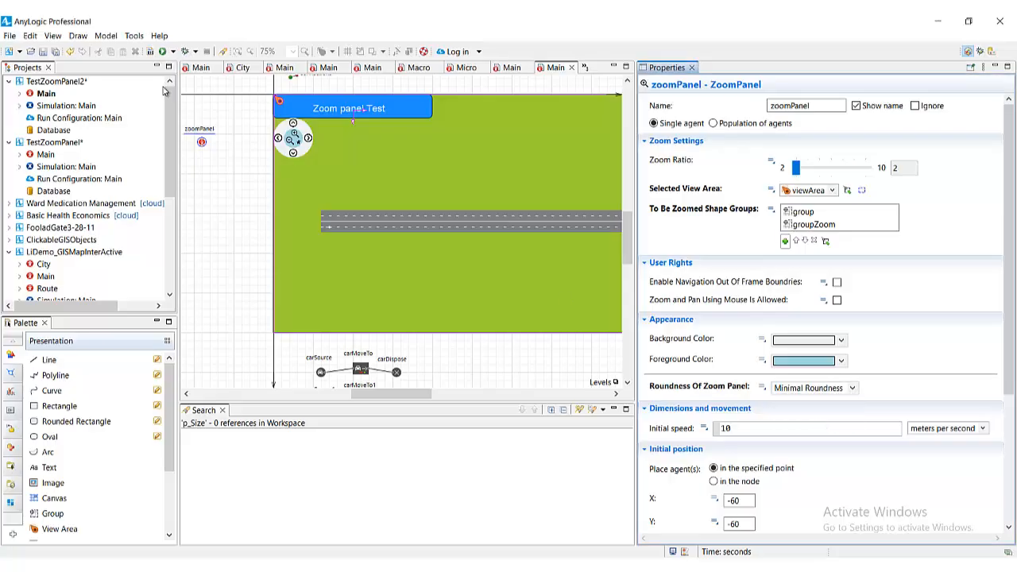
Run the TestZoomPanel2 simulation and zoom in and back out once with the zoom panel
{"action": "left_click", "coordinate": [173, 51]}
{"action": "left_click", "coordinate": [182, 69]}
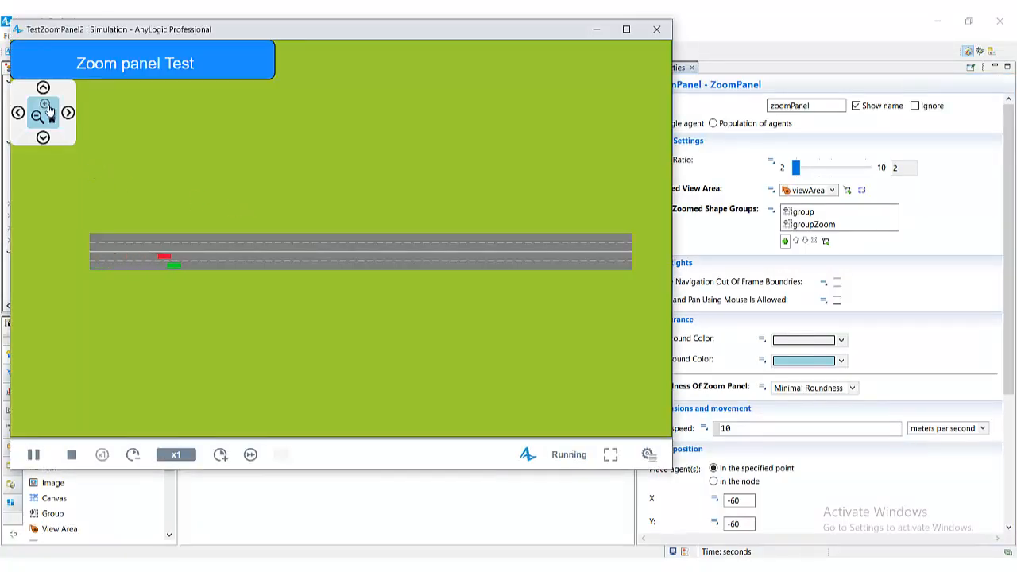
{"action": "left_click", "coordinate": [46, 106]}
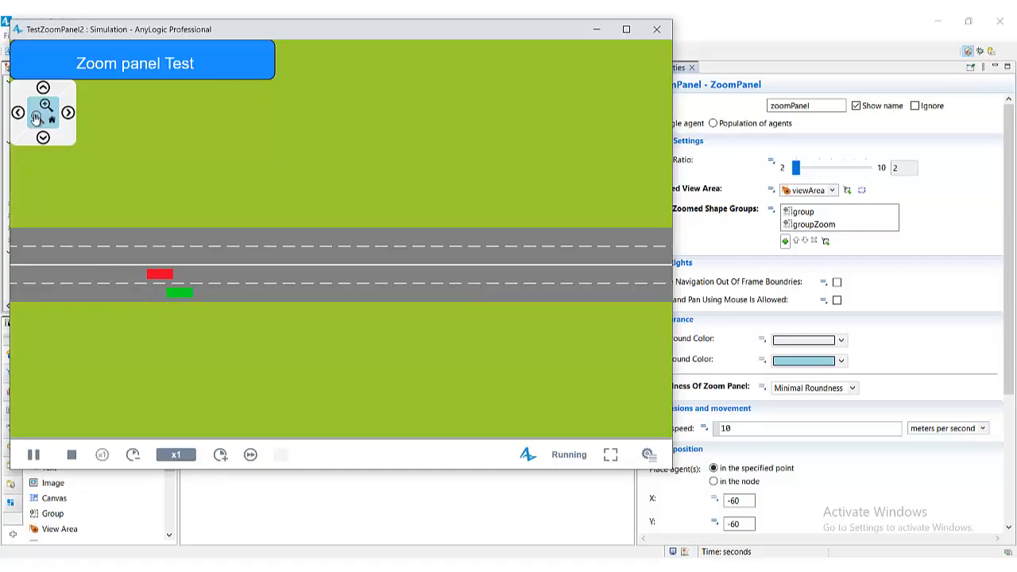
{"action": "left_click", "coordinate": [37, 117]}
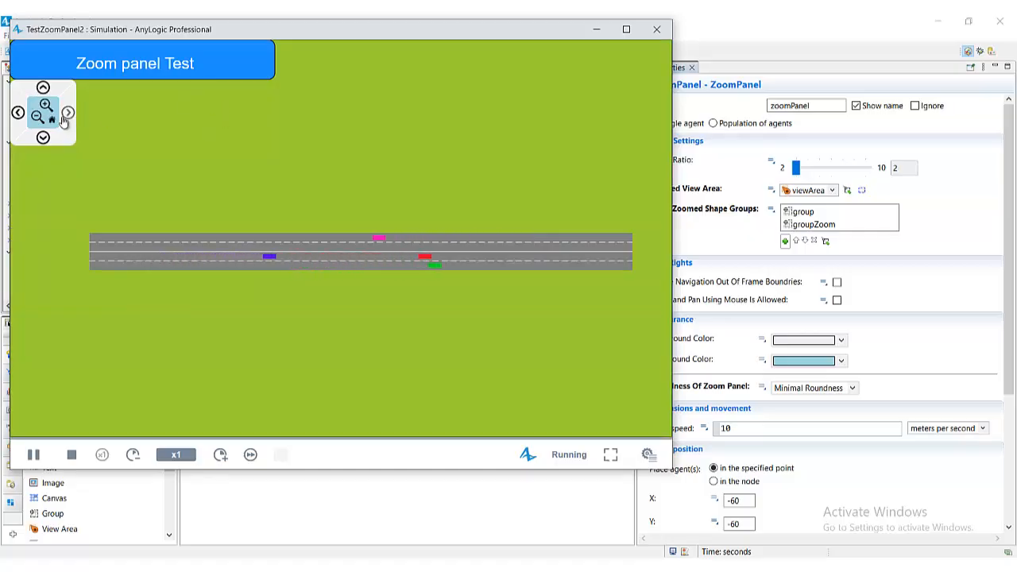
Zoom in on the running simulation, pan right and up, zoom back out and close the simulation window
{"action": "left_click", "coordinate": [48, 113]}
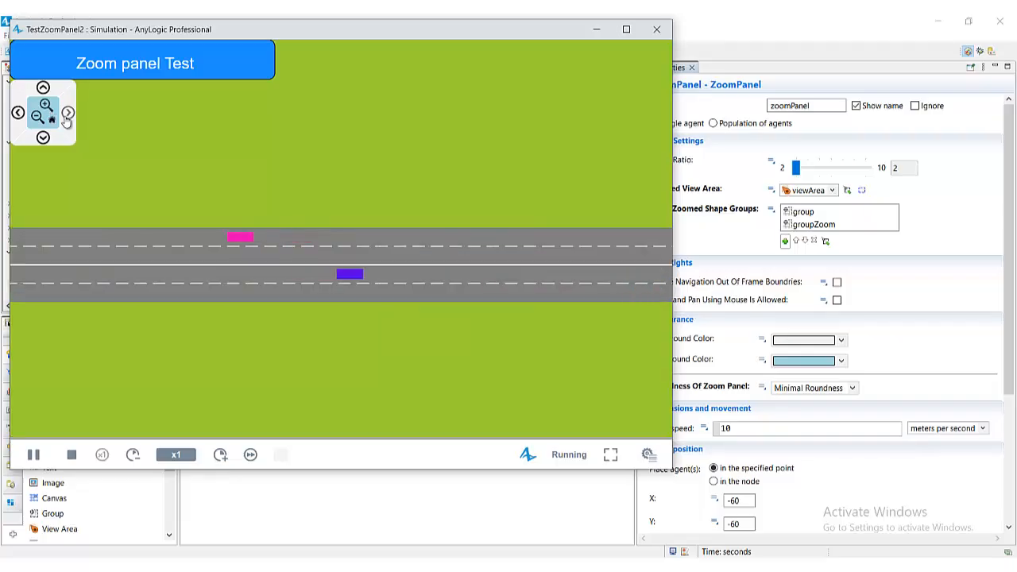
{"action": "left_click", "coordinate": [67, 113]}
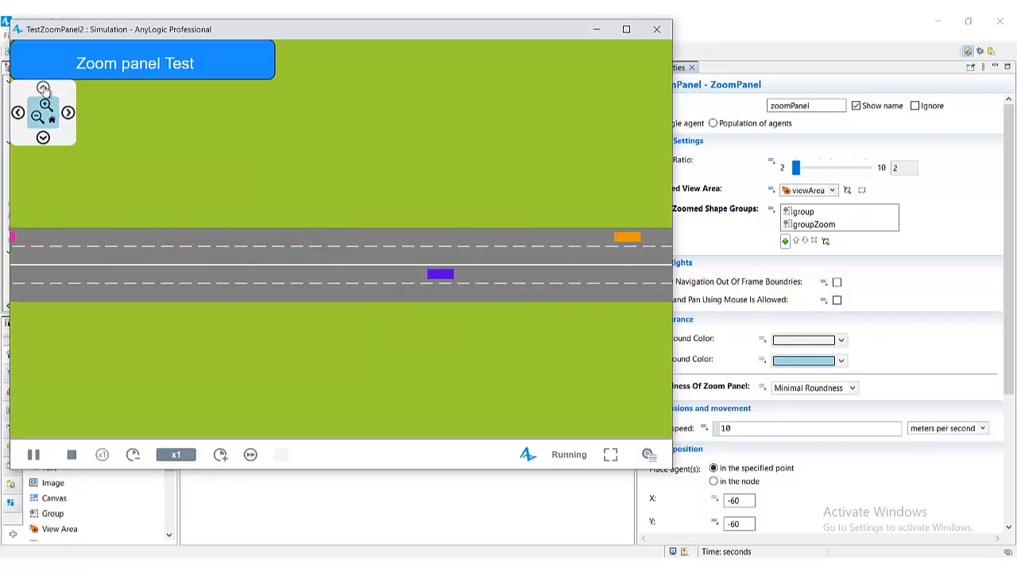
{"action": "left_click", "coordinate": [44, 88]}
{"action": "left_click", "coordinate": [44, 88]}
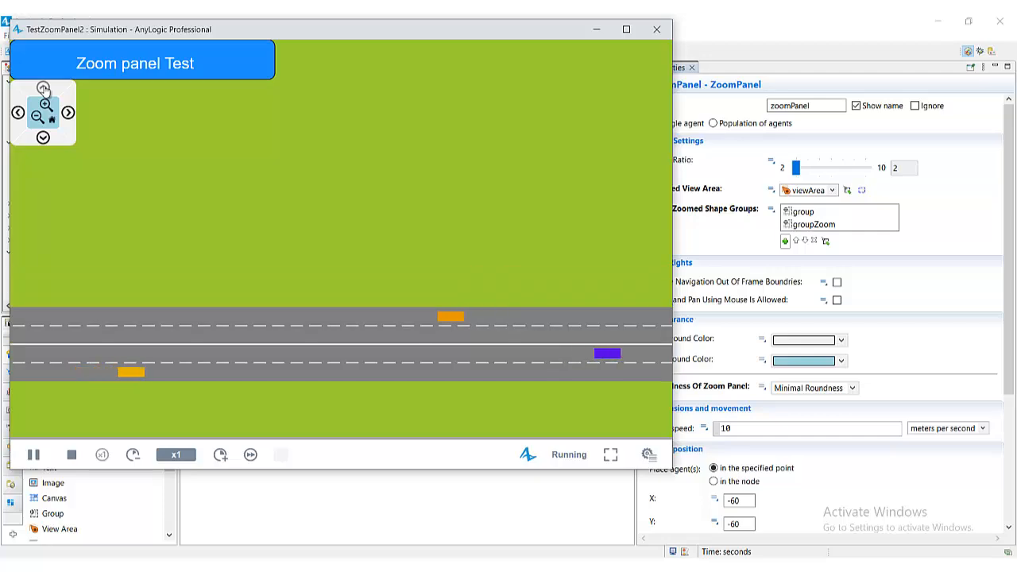
{"action": "left_click", "coordinate": [44, 88]}
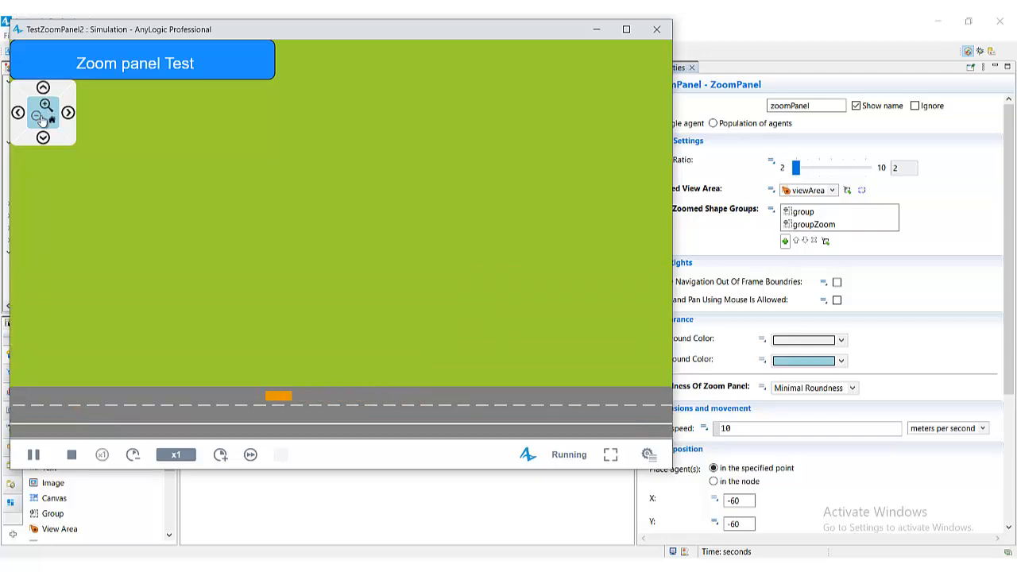
{"action": "left_click", "coordinate": [41, 118]}
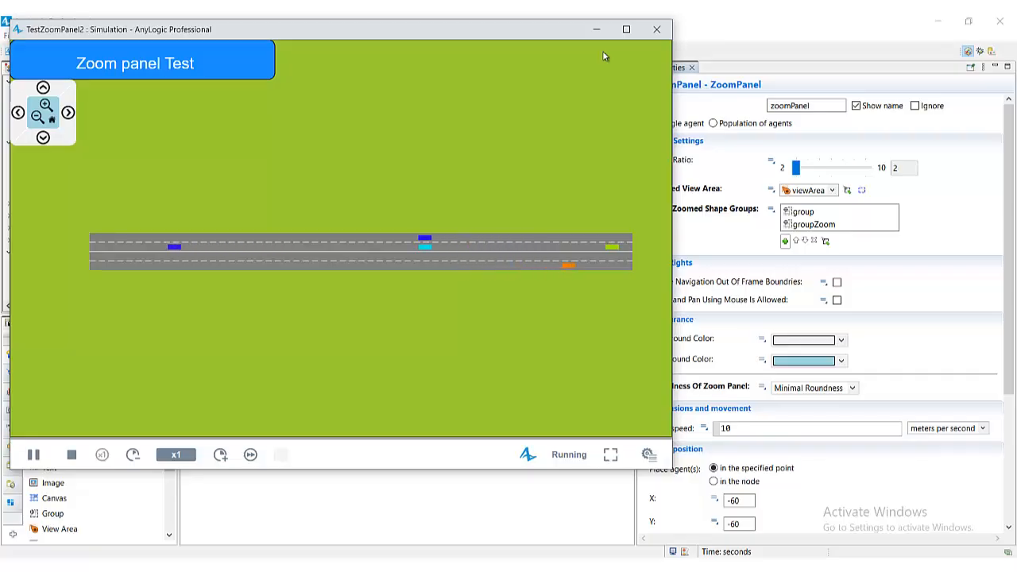
{"action": "left_click", "coordinate": [658, 31]}
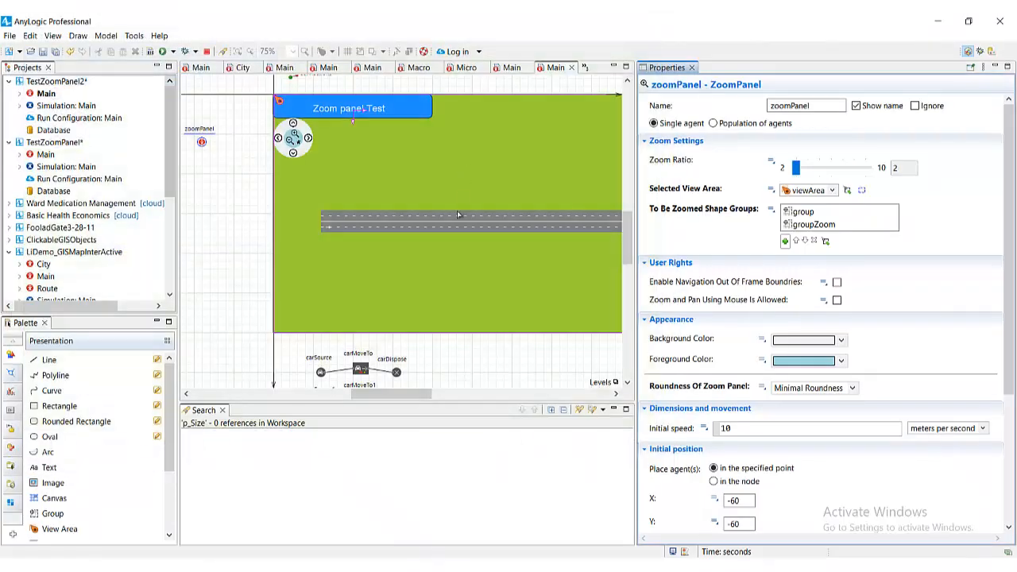
Open the Main diagram of the TestZoomPanel model and examine the layout of its two pages
{"action": "left_click", "coordinate": [244, 226]}
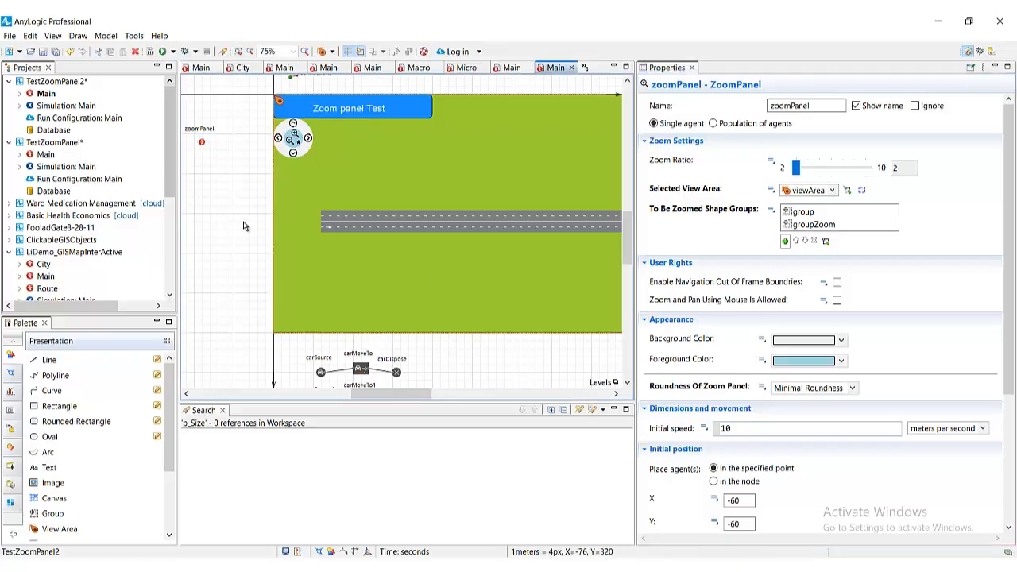
{"action": "left_click", "coordinate": [509, 67]}
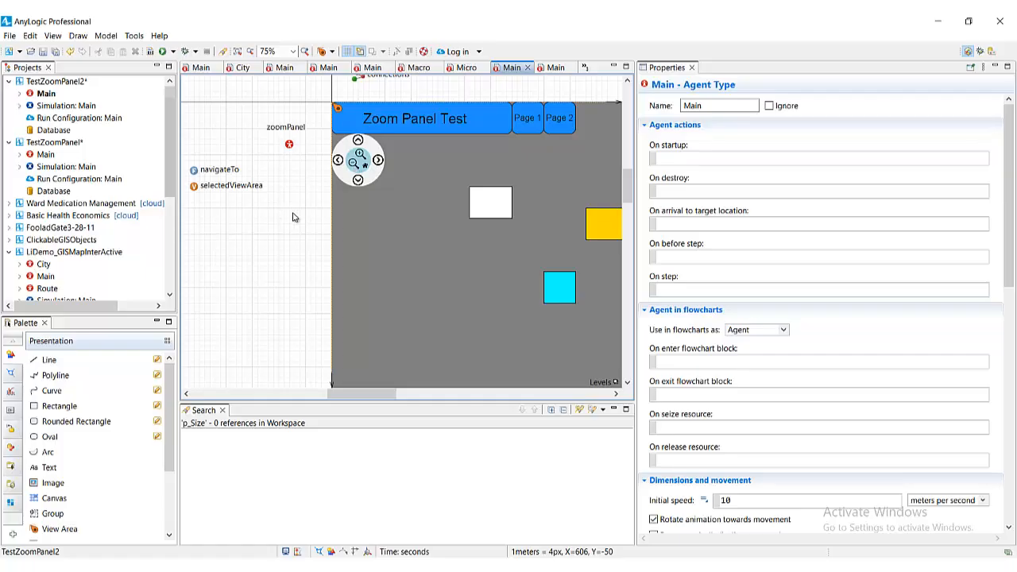
{"action": "scroll", "coordinate": [419, 205], "scroll_direction": "down", "scroll_amount": 2}
{"action": "scroll", "coordinate": [342, 186], "scroll_direction": "up", "scroll_amount": 3}
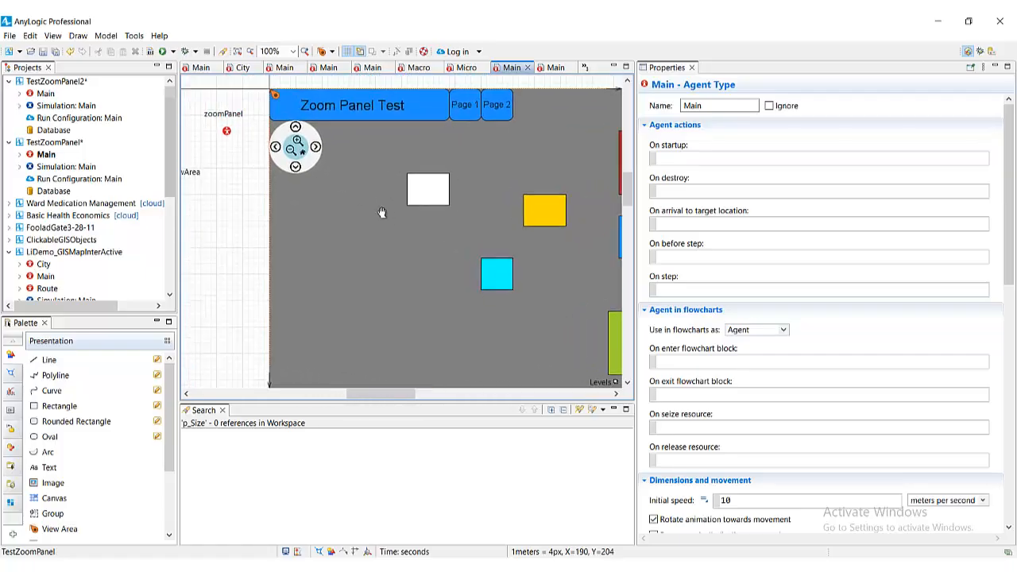
{"action": "left_click_drag", "start_coordinate": [376, 199], "coordinate": [322, 201]}
{"action": "scroll", "coordinate": [321, 197], "scroll_direction": "down", "scroll_amount": 2}
{"action": "scroll", "coordinate": [326, 206], "scroll_direction": "left", "scroll_amount": 3}
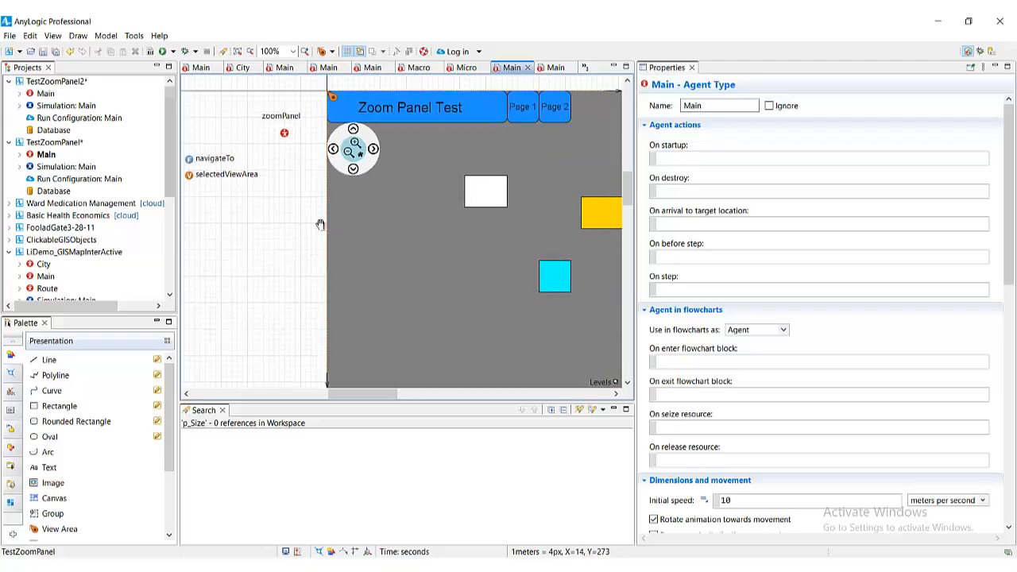
{"action": "scroll", "coordinate": [335, 195], "scroll_direction": "down", "scroll_amount": 2}
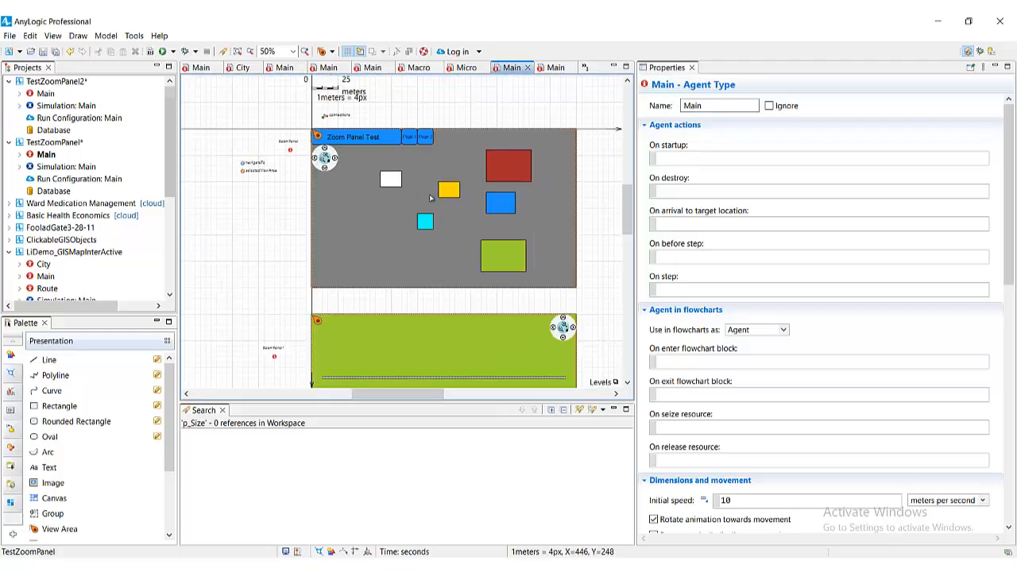
{"action": "scroll", "coordinate": [430, 199], "scroll_direction": "down", "scroll_amount": 1}
{"action": "scroll", "coordinate": [430, 199], "scroll_direction": "down", "scroll_amount": 3}
{"action": "scroll", "coordinate": [407, 255], "scroll_direction": "up", "scroll_amount": 3}
{"action": "scroll", "coordinate": [362, 145], "scroll_direction": "up", "scroll_amount": 1}
{"action": "scroll", "coordinate": [362, 144], "scroll_direction": "up", "scroll_amount": 1}
Inspect the first page's banner group, zoomPanel agent and groupZoom group
{"action": "left_click", "coordinate": [391, 159]}
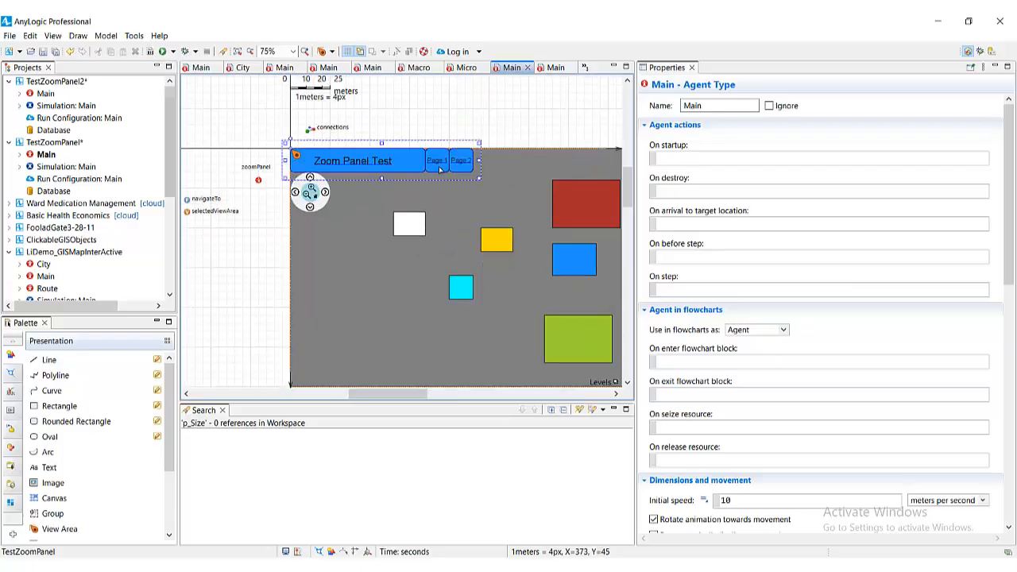
{"action": "left_click", "coordinate": [258, 180]}
{"action": "left_click", "coordinate": [282, 188]}
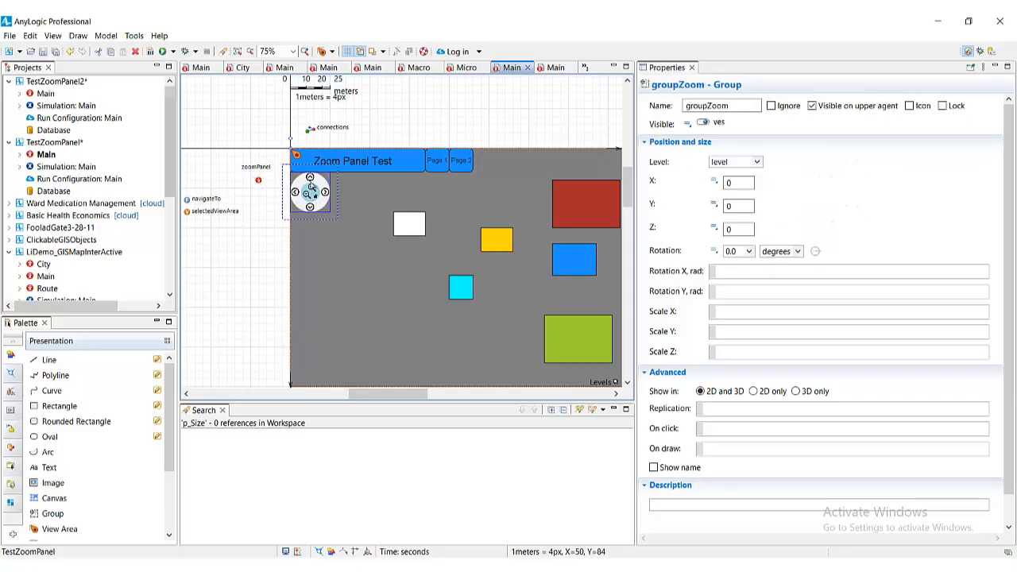
Inspect the second page's groupZoom2 group, zoomPanel1 agent and viewArea1 view area
{"action": "scroll", "coordinate": [283, 187], "scroll_direction": "down", "scroll_amount": 3}
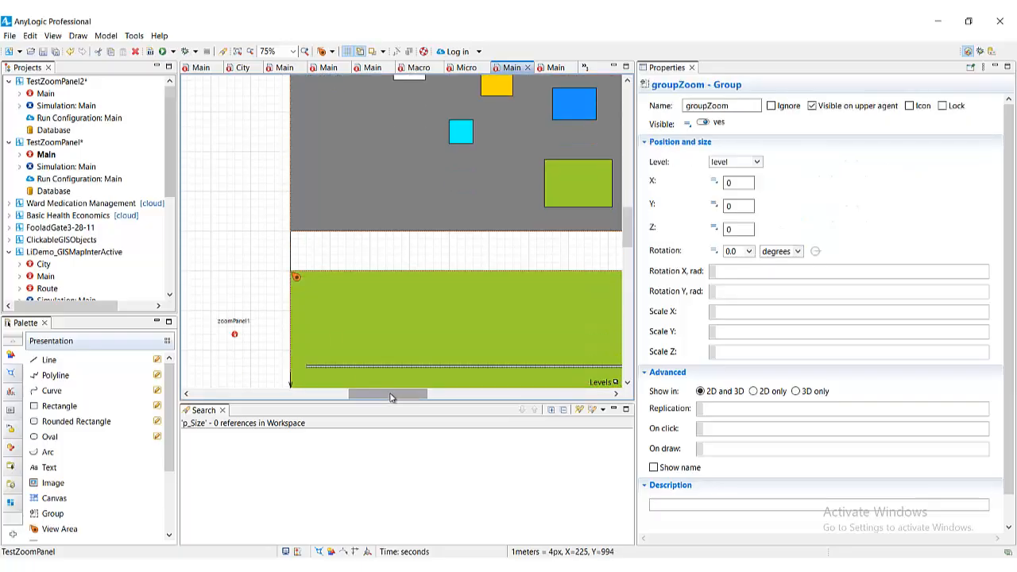
{"action": "left_click_drag", "start_coordinate": [385, 394], "coordinate": [443, 395]}
{"action": "left_click", "coordinate": [505, 293]}
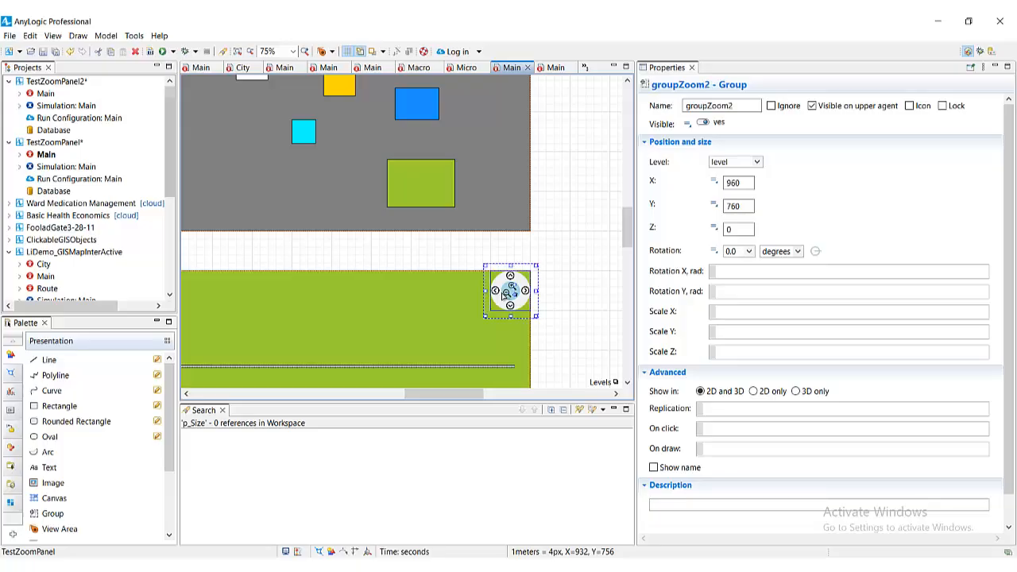
{"action": "left_click_drag", "start_coordinate": [367, 278], "coordinate": [519, 277]}
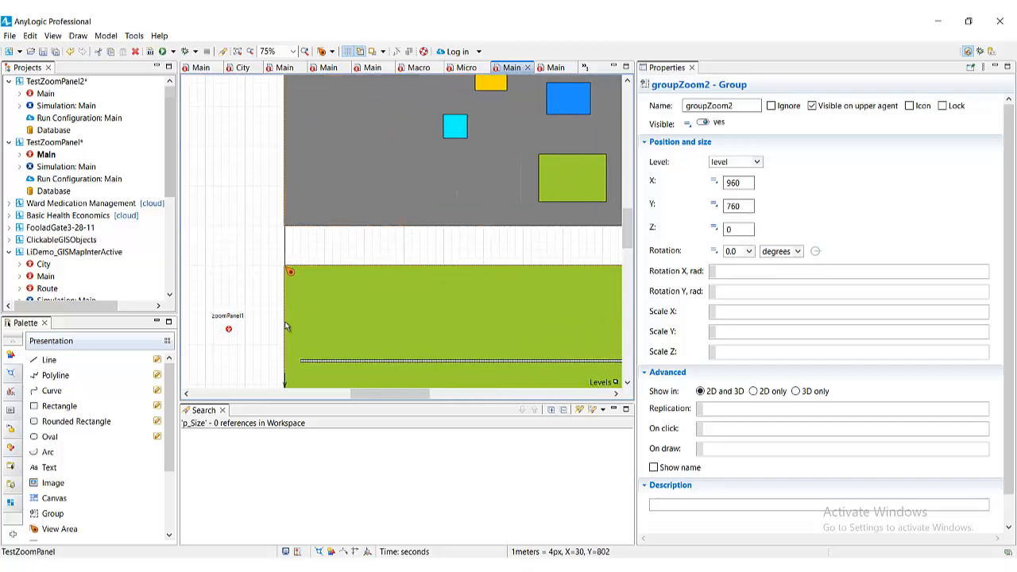
{"action": "left_click", "coordinate": [227, 329]}
{"action": "left_click", "coordinate": [289, 273]}
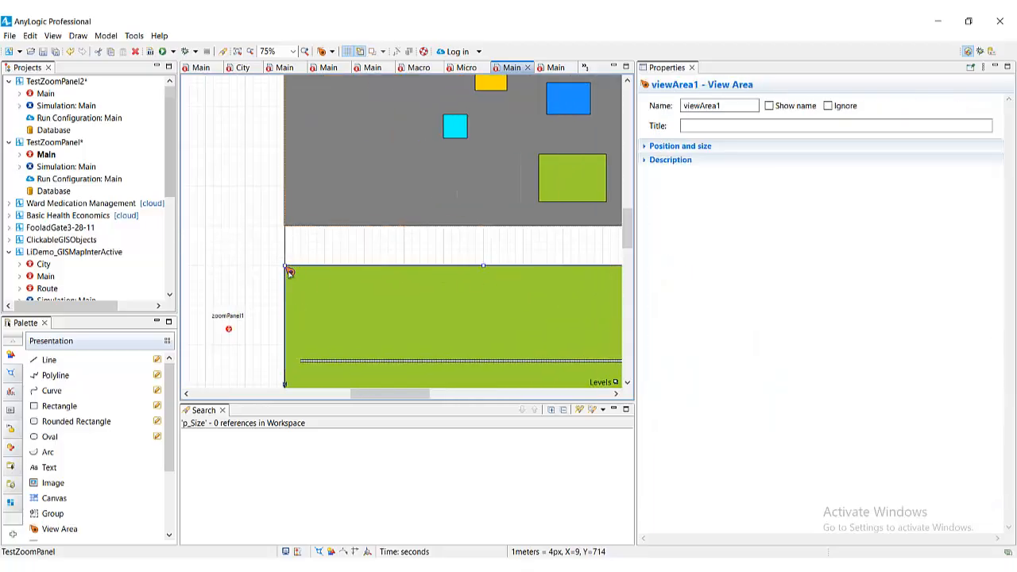
Examine the first page's zoomPanel settings and locate its zoomed shape groups, groupBanner and groupZoom, on the diagram
{"action": "scroll", "coordinate": [254, 233], "scroll_direction": "up", "scroll_amount": 4}
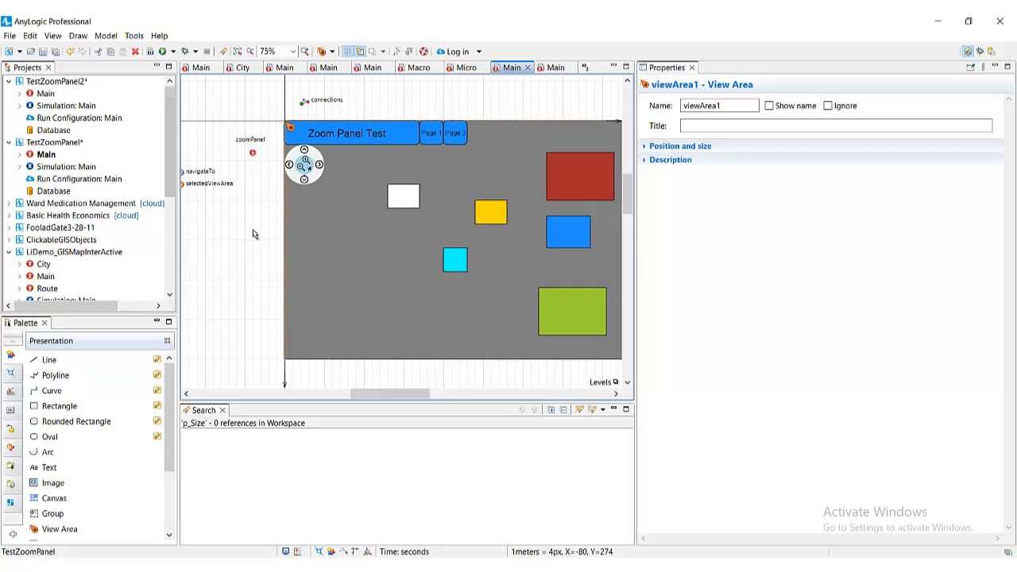
{"action": "left_click", "coordinate": [253, 189]}
{"action": "left_click", "coordinate": [252, 155]}
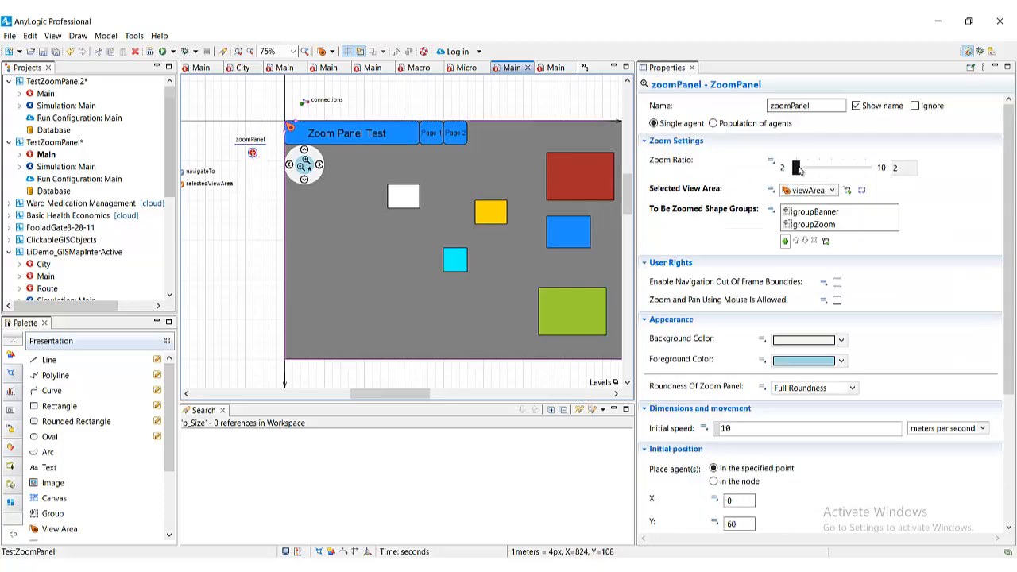
{"action": "left_click", "coordinate": [832, 228]}
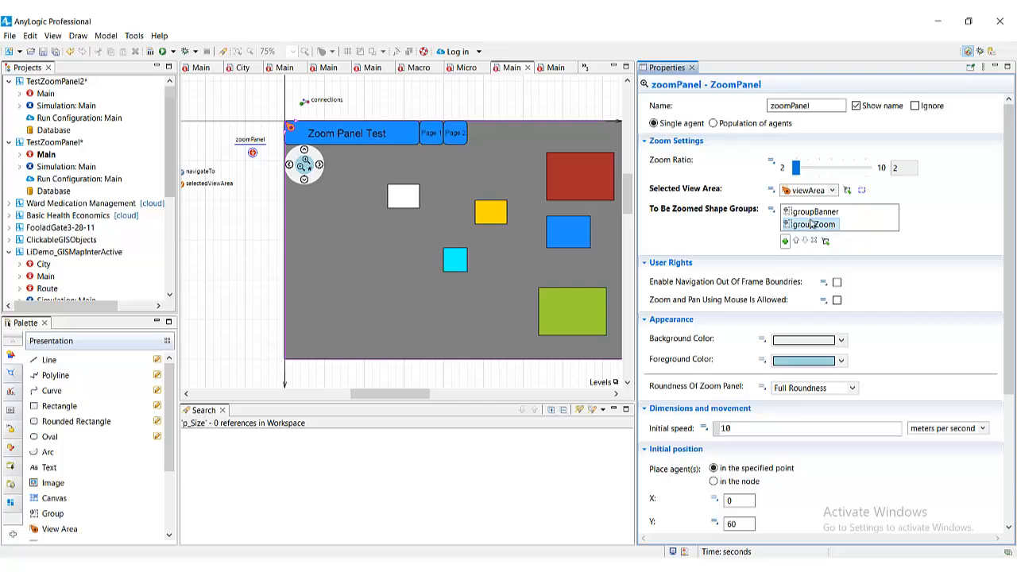
{"action": "left_click", "coordinate": [807, 216]}
{"action": "left_click", "coordinate": [399, 137]}
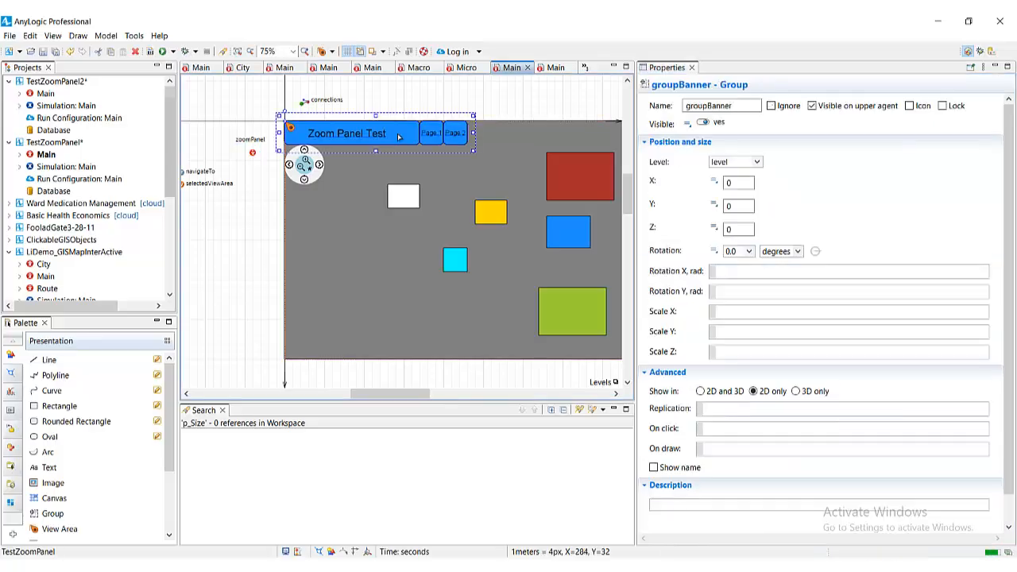
{"action": "left_click", "coordinate": [305, 164]}
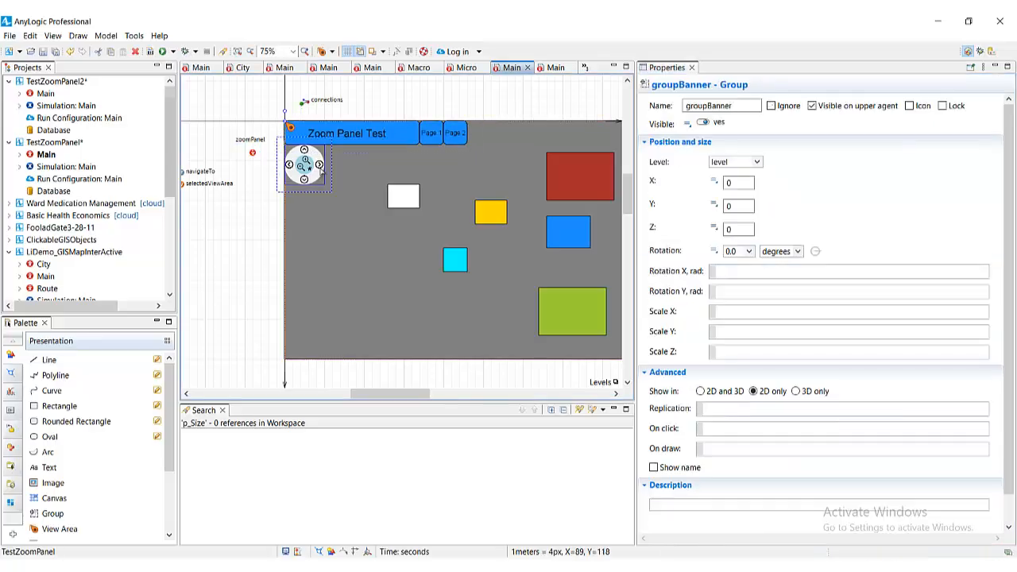
Examine the second page's zoomPanel1 settings and select its groupZoom2 group on the diagram
{"action": "scroll", "coordinate": [466, 164], "scroll_direction": "down", "scroll_amount": 2}
{"action": "scroll", "coordinate": [466, 163], "scroll_direction": "down", "scroll_amount": 3}
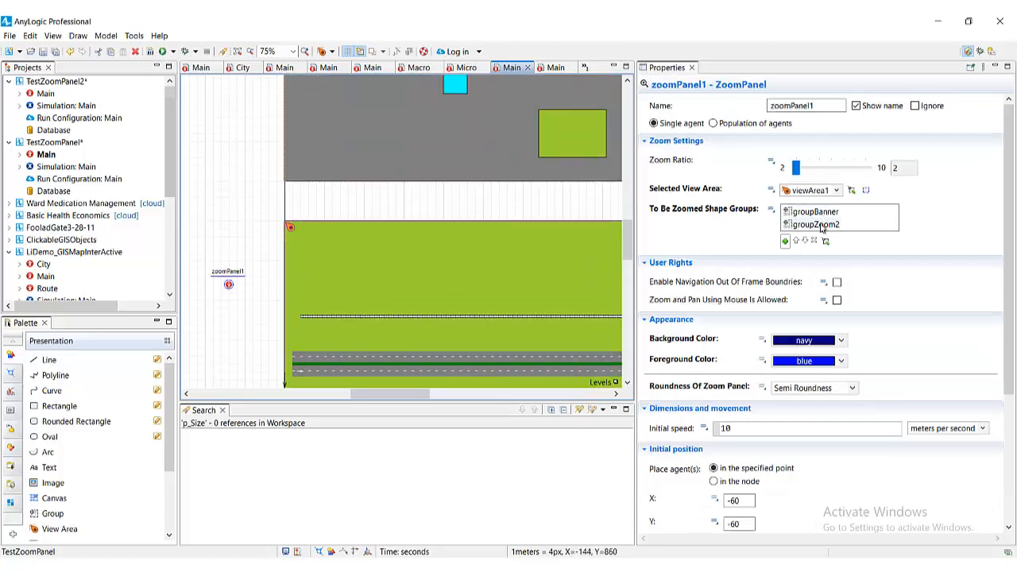
{"action": "scroll", "coordinate": [397, 357], "scroll_direction": "down", "scroll_amount": 1}
{"action": "left_click_drag", "start_coordinate": [387, 393], "coordinate": [458, 393]}
{"action": "left_click", "coordinate": [463, 193]}
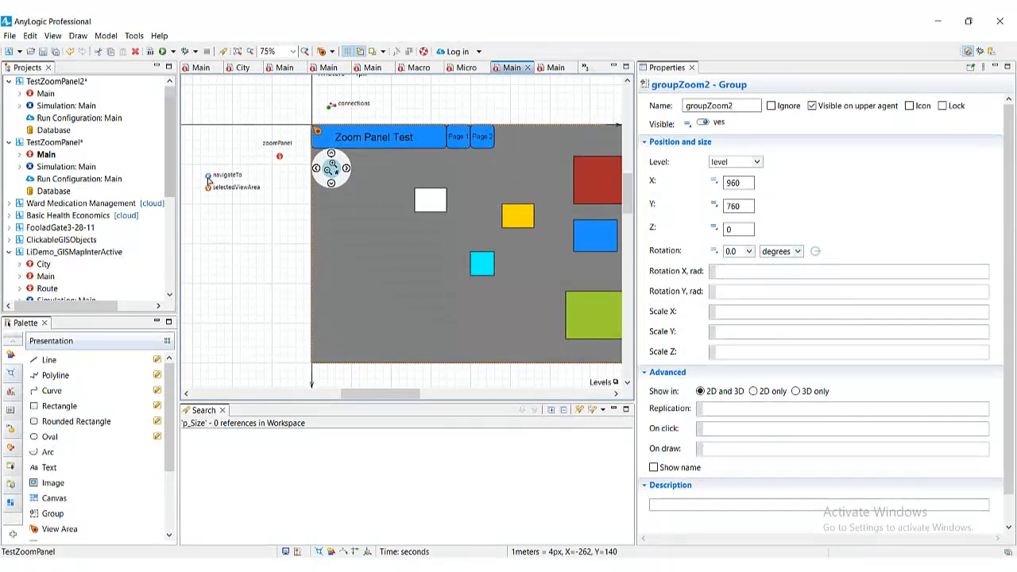
Inspect the navigateTo function's body and the on-click code of the banner's Page 1 and Page 2 button rectangles
{"action": "left_click", "coordinate": [208, 175]}
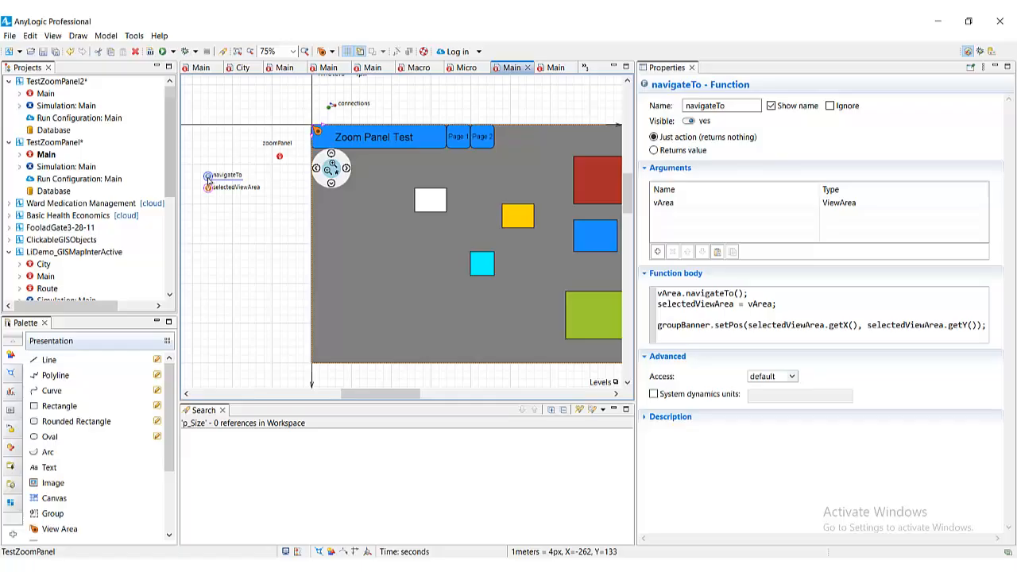
{"action": "left_click", "coordinate": [466, 150]}
{"action": "left_click", "coordinate": [466, 150]}
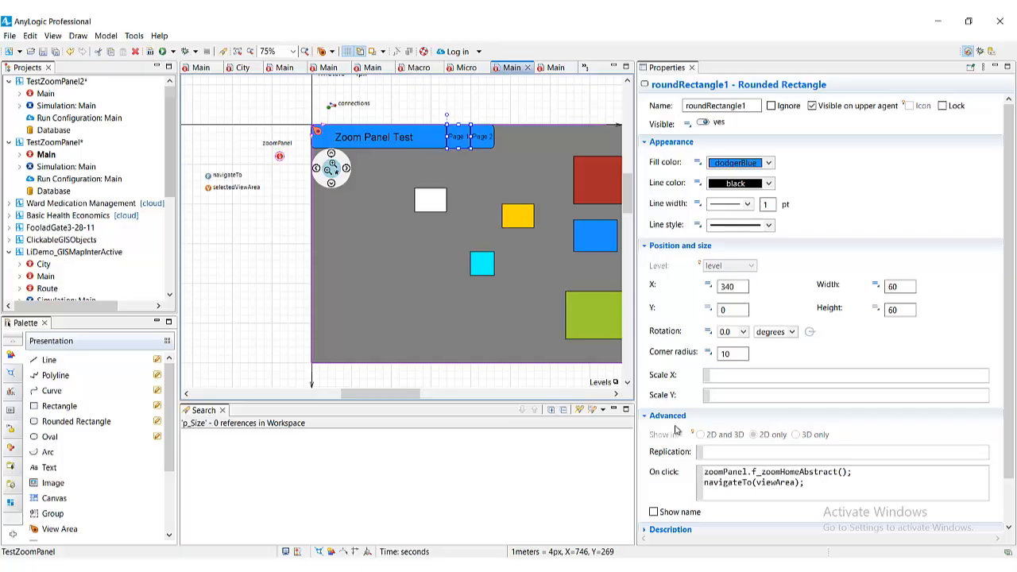
{"action": "left_click", "coordinate": [723, 484]}
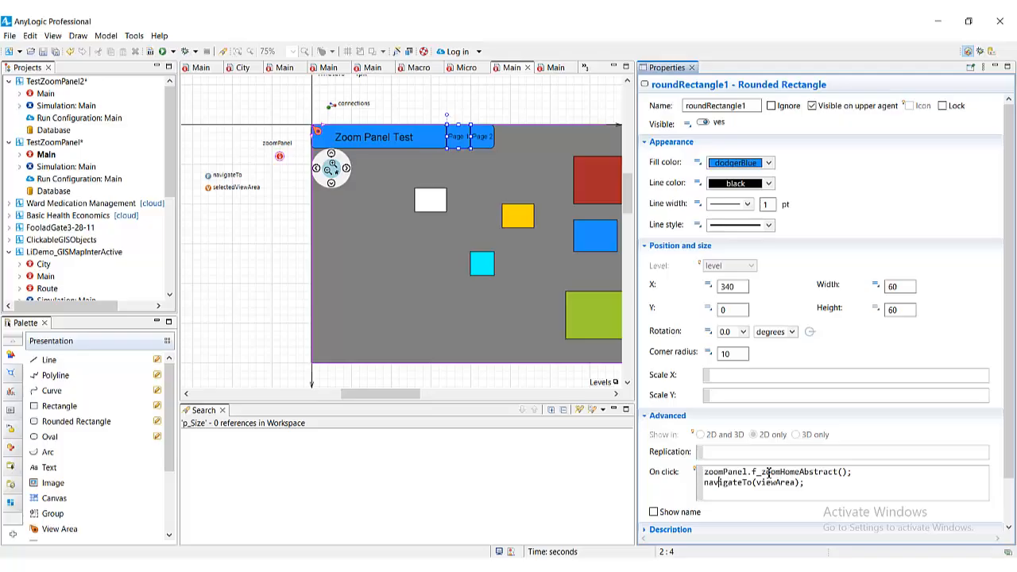
{"action": "left_click", "coordinate": [481, 145]}
{"action": "left_click", "coordinate": [480, 144]}
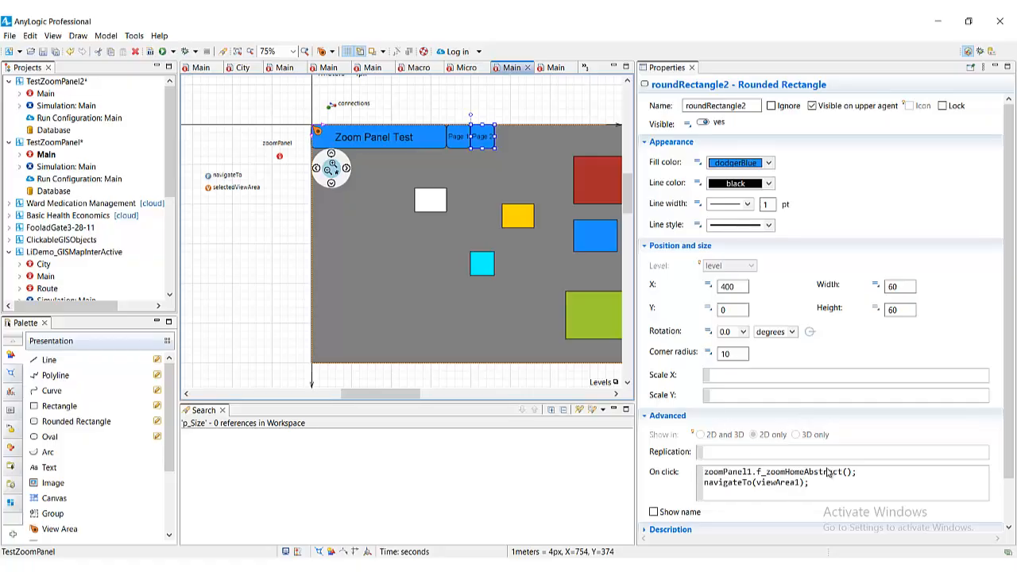
Compare the settings of the first page's zoomPanel agent with those of the second page's zoomPanel1 agent
{"action": "left_click_drag", "start_coordinate": [536, 304], "coordinate": [511, 301]}
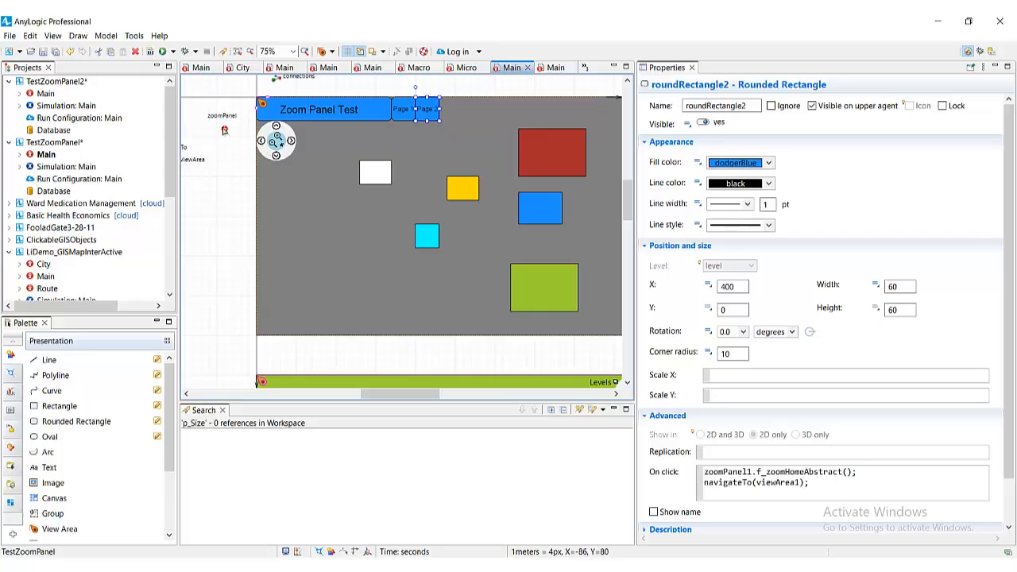
{"action": "left_click", "coordinate": [224, 130]}
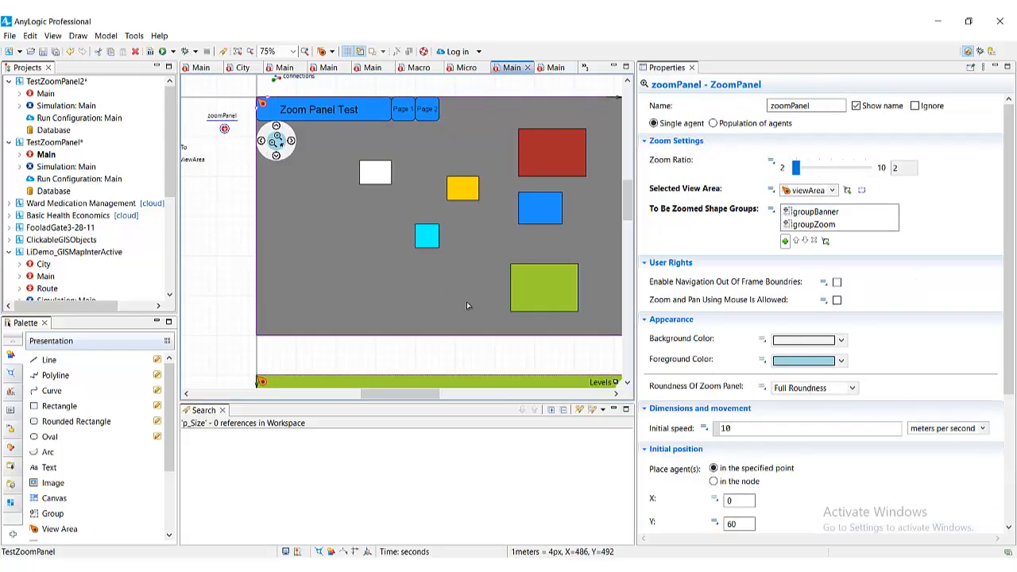
{"action": "left_click_drag", "start_coordinate": [466, 301], "coordinate": [508, 108]}
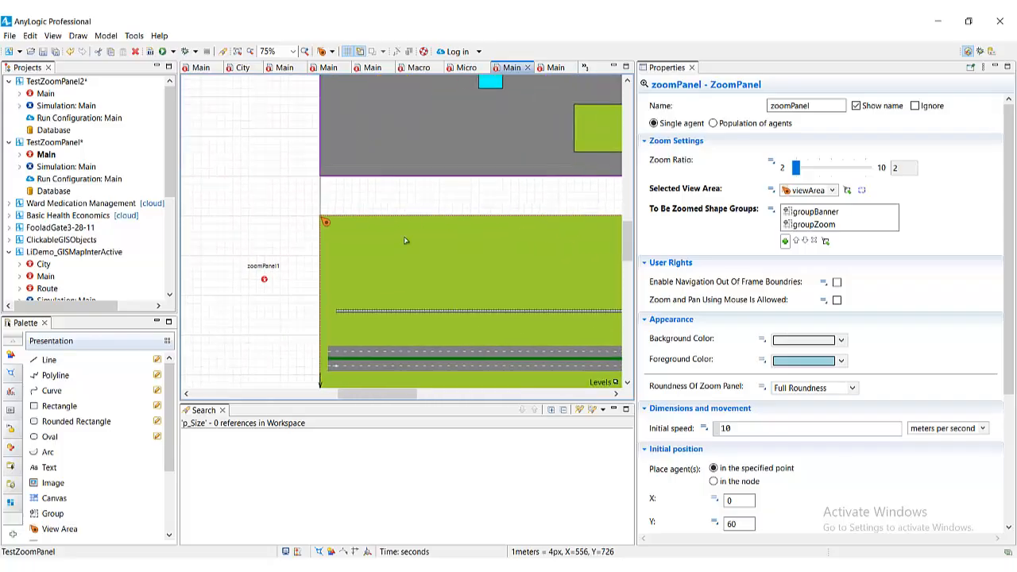
{"action": "left_click", "coordinate": [265, 280]}
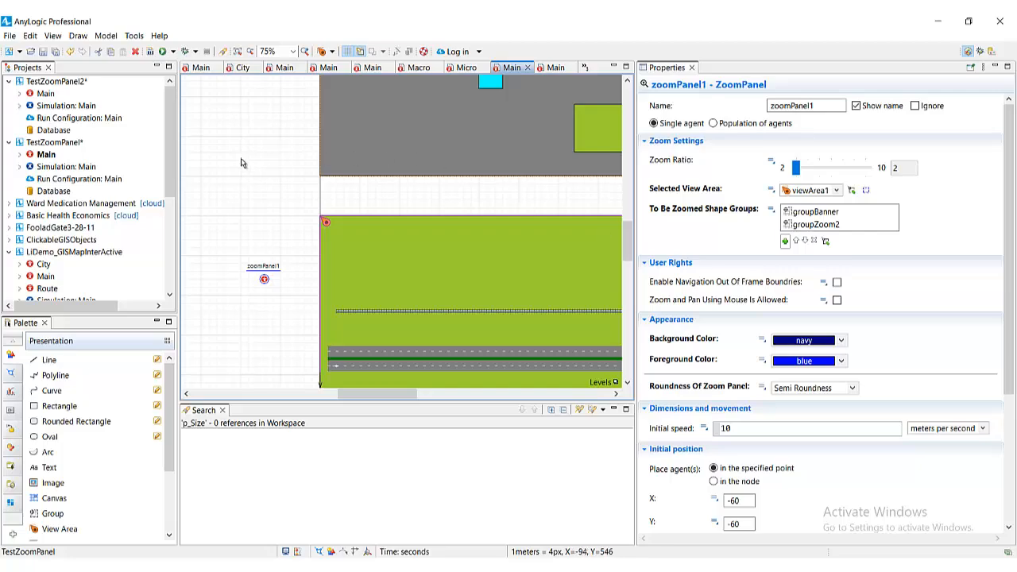
Run the TestZoomPanel simulation, zooming in twice and panning right three times on the first page
{"action": "left_click", "coordinate": [173, 52]}
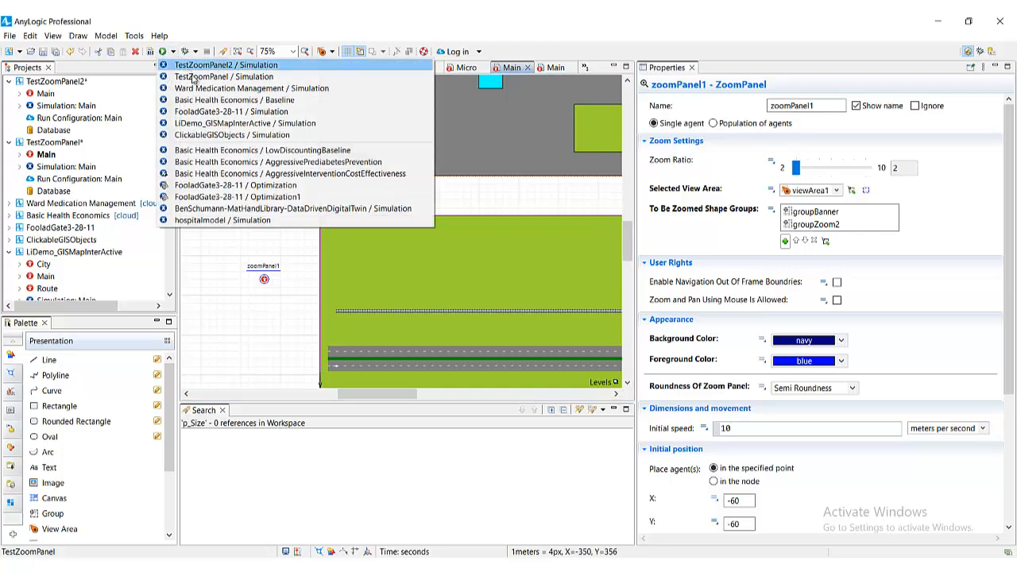
{"action": "left_click", "coordinate": [188, 70]}
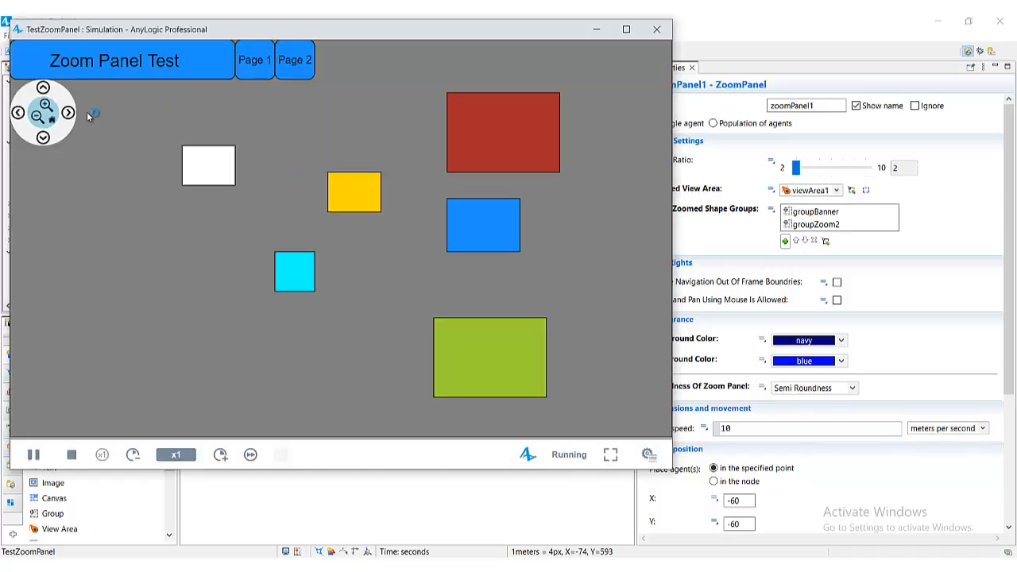
{"action": "left_click", "coordinate": [45, 105]}
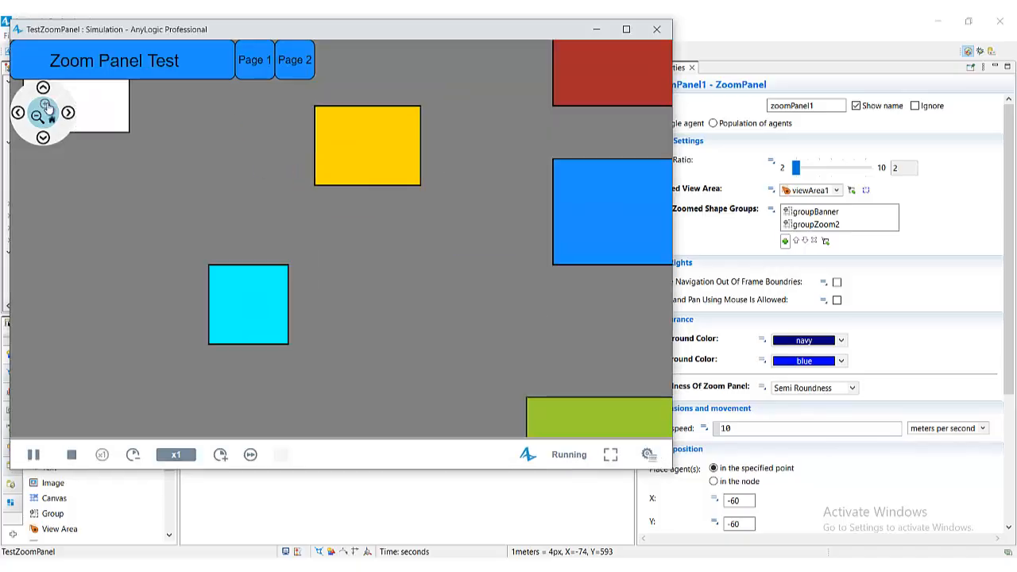
{"action": "left_click", "coordinate": [45, 105]}
{"action": "left_click", "coordinate": [68, 114]}
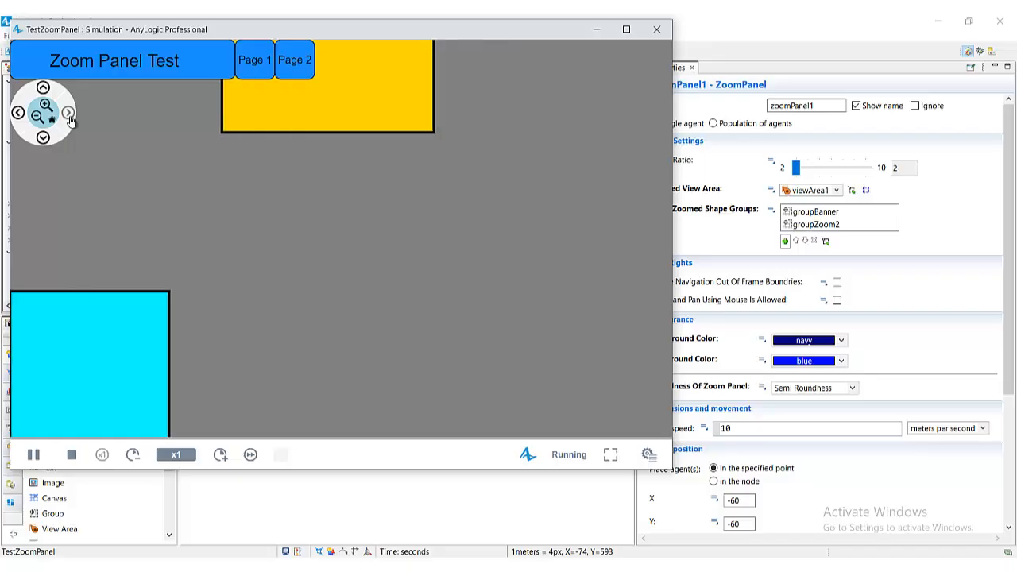
{"action": "left_click", "coordinate": [68, 113]}
{"action": "left_click", "coordinate": [69, 114]}
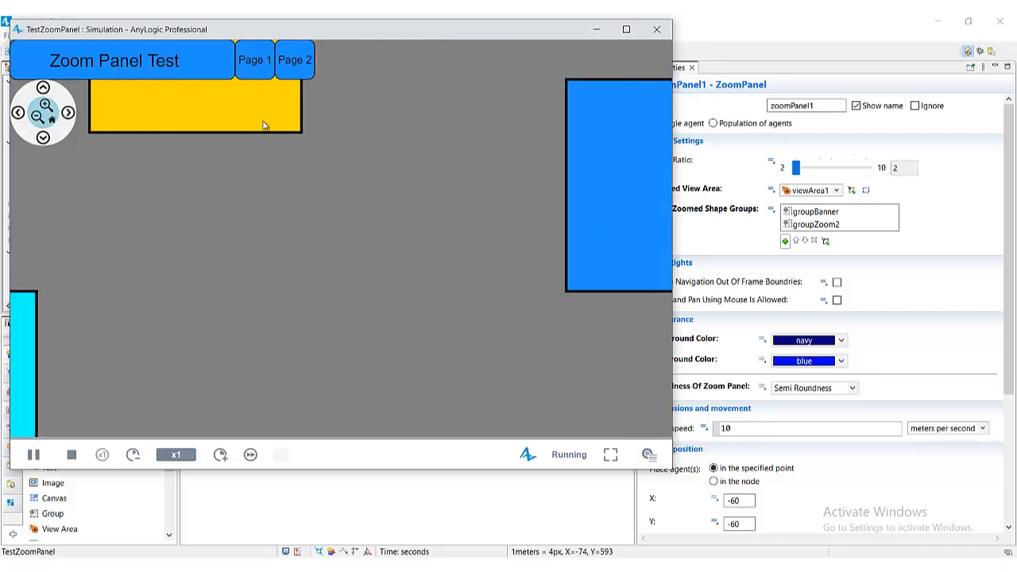
Reset the first page's zoom with the banner's Page 1 button, and test zooming in twice and panning down once
{"action": "left_click", "coordinate": [255, 85]}
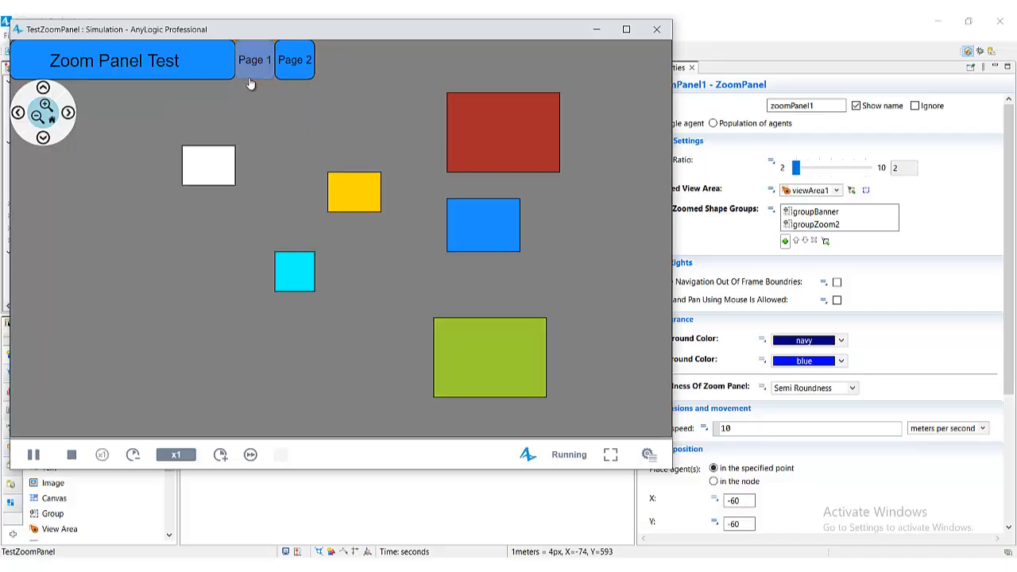
{"action": "left_click", "coordinate": [46, 107]}
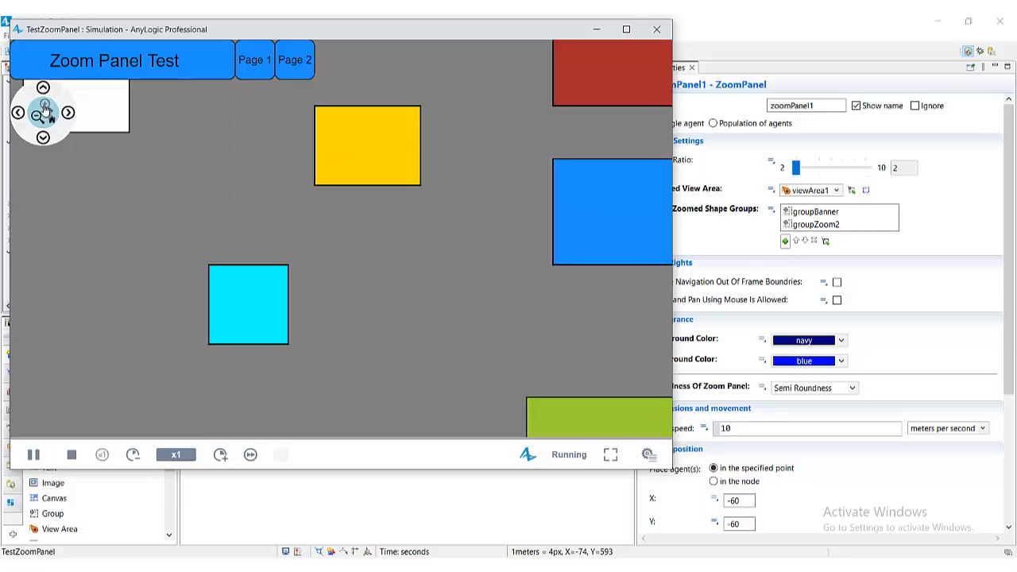
{"action": "left_click", "coordinate": [45, 106]}
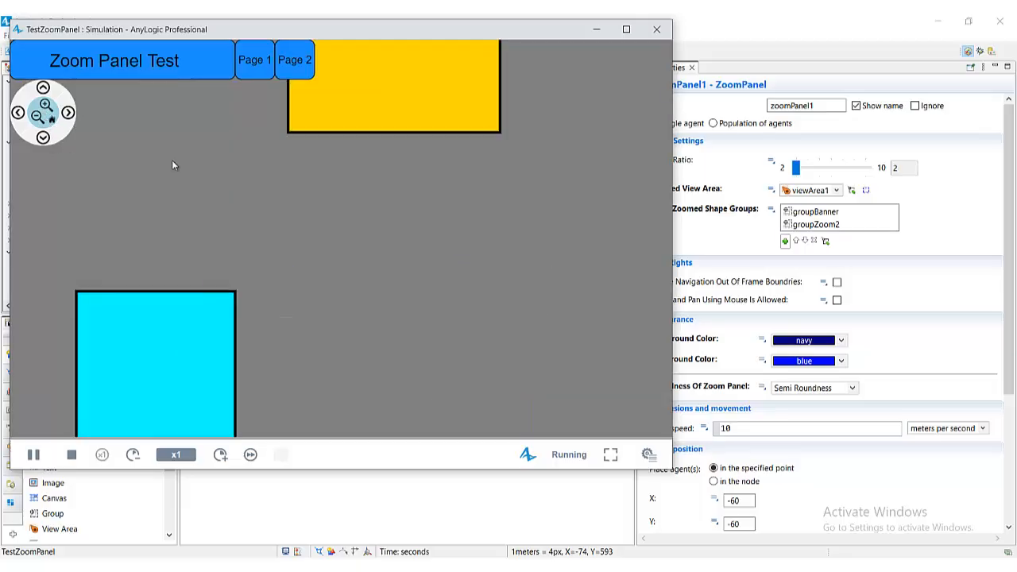
{"action": "left_click", "coordinate": [44, 139]}
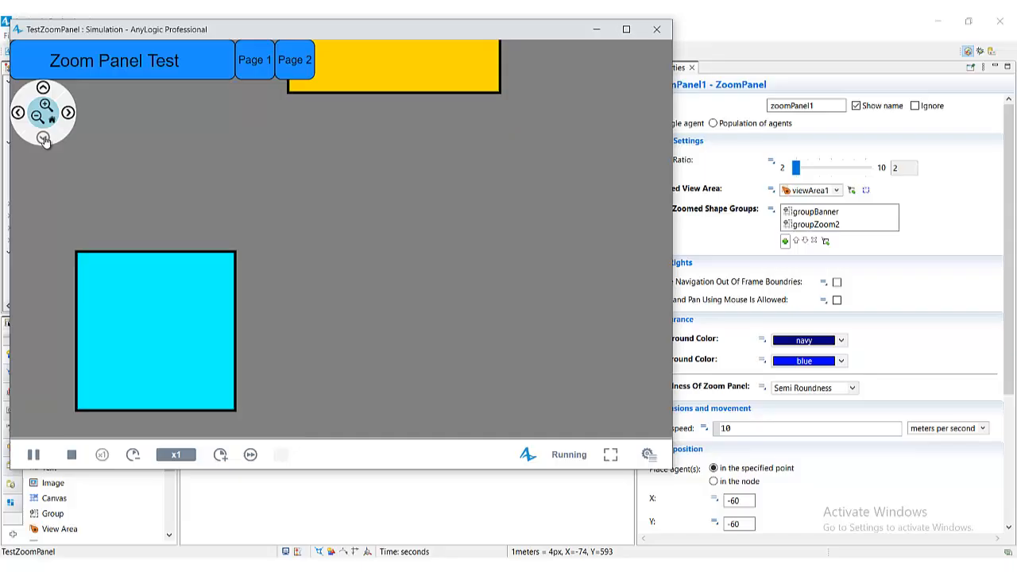
Switch the running model to Page 2 and test its zoom panel by zooming in twice and panning left and up
{"action": "left_click", "coordinate": [294, 78]}
{"action": "left_click", "coordinate": [294, 76]}
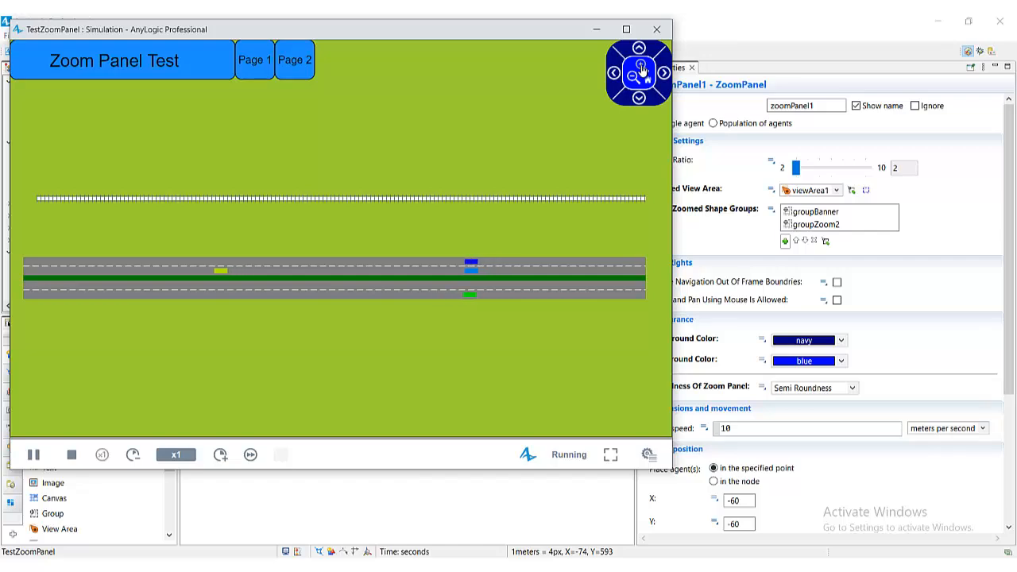
{"action": "left_click", "coordinate": [642, 71]}
{"action": "left_click", "coordinate": [643, 70]}
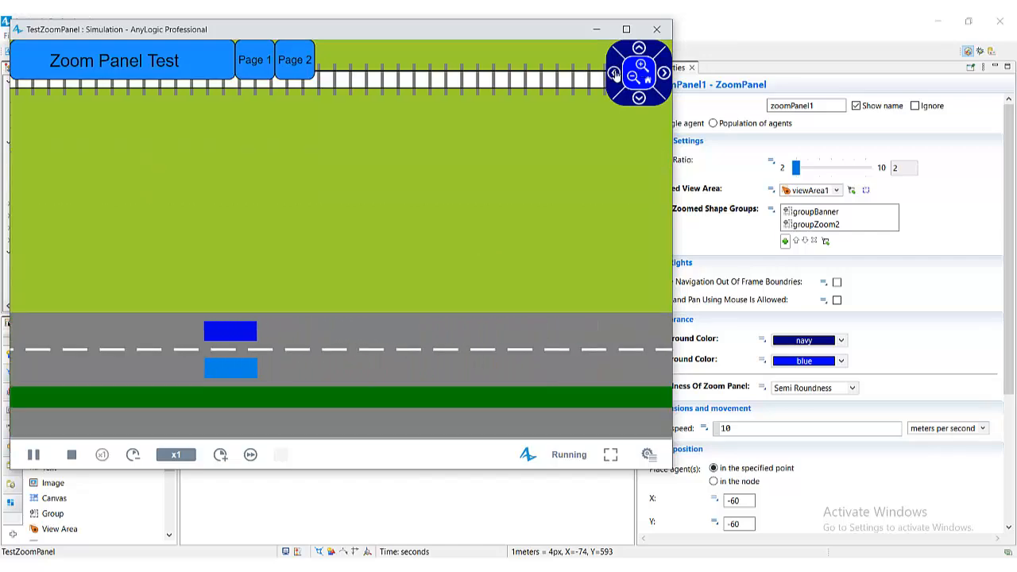
{"action": "left_click", "coordinate": [614, 73]}
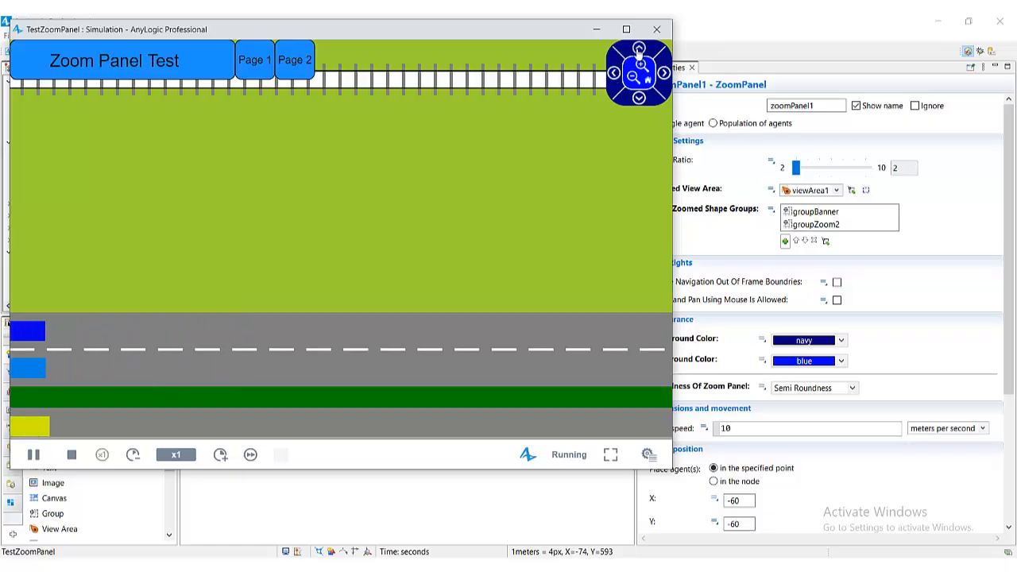
{"action": "left_click", "coordinate": [639, 50]}
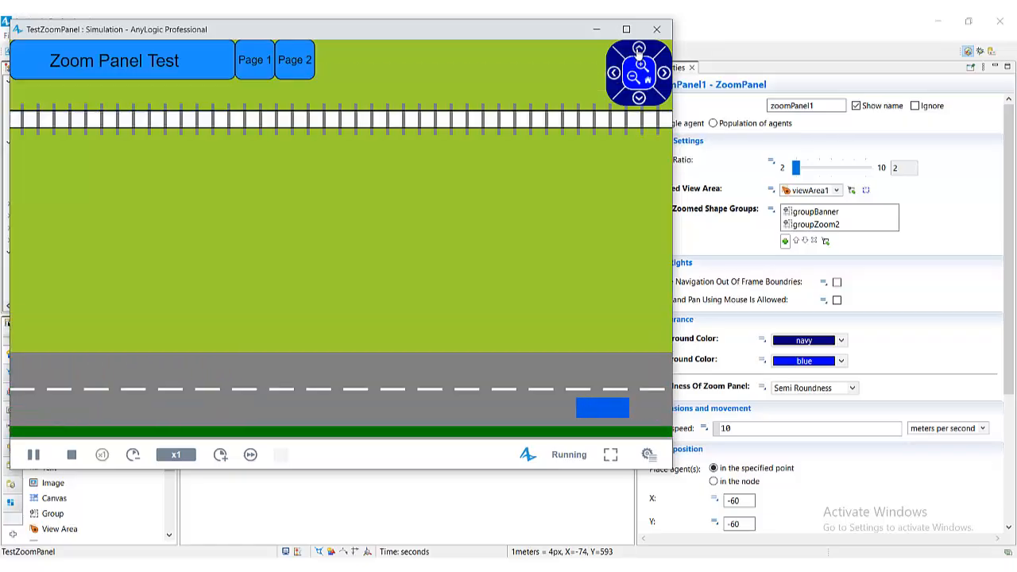
Pan the second page's zoomed view down four times and return to Page 1
{"action": "left_click", "coordinate": [639, 97]}
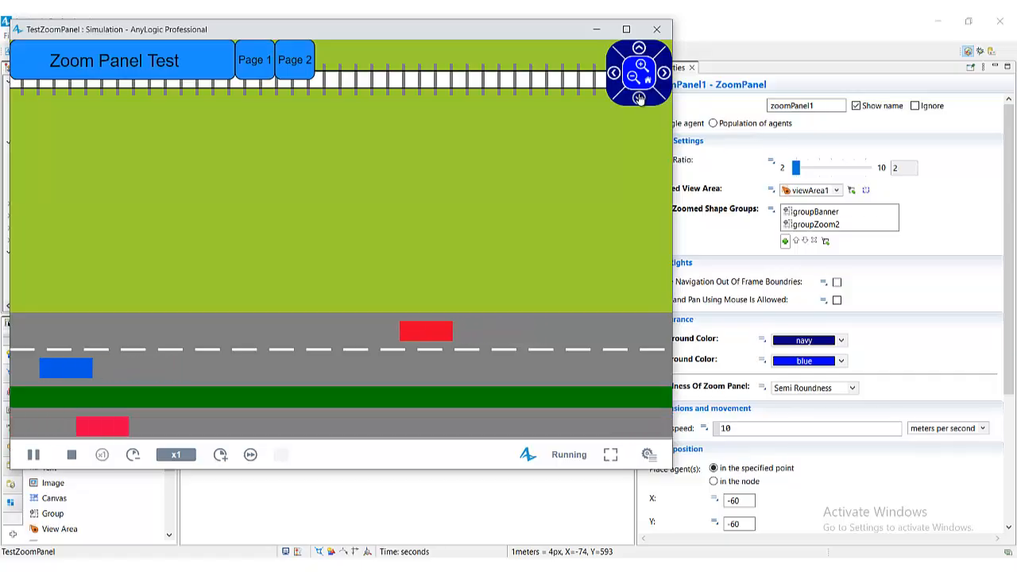
{"action": "left_click", "coordinate": [639, 97]}
{"action": "double_click", "coordinate": [639, 96]}
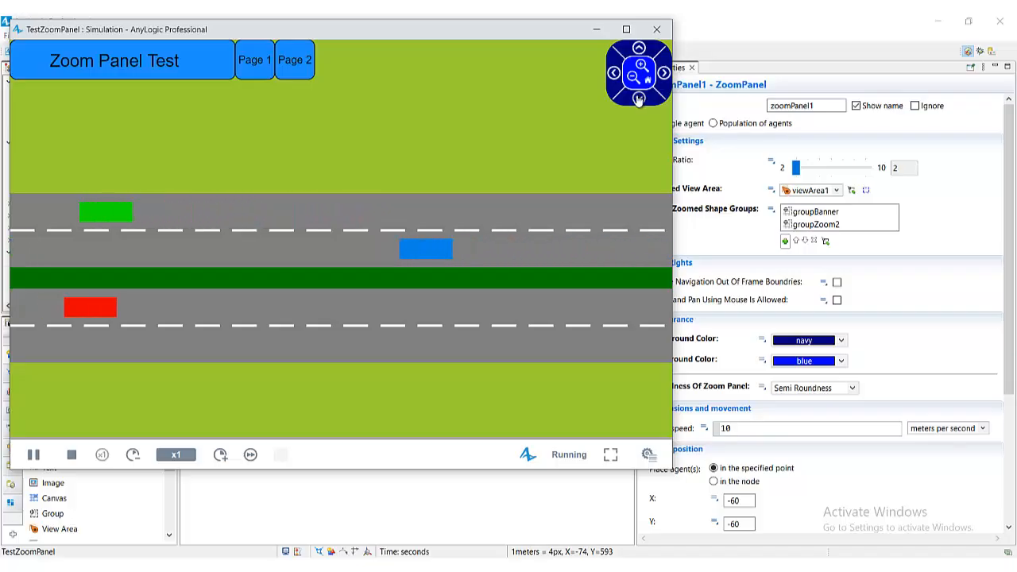
{"action": "left_click", "coordinate": [256, 63]}
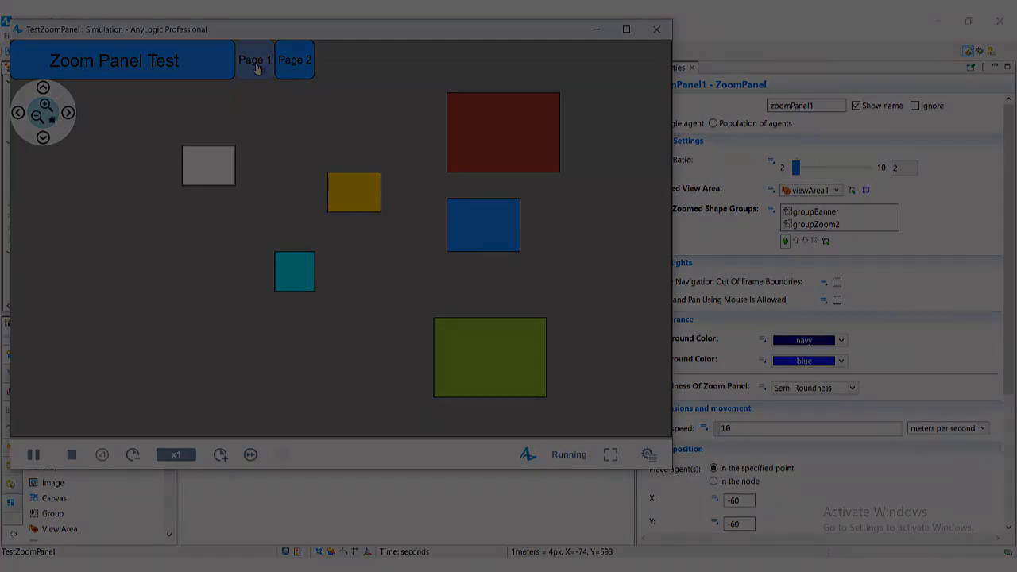